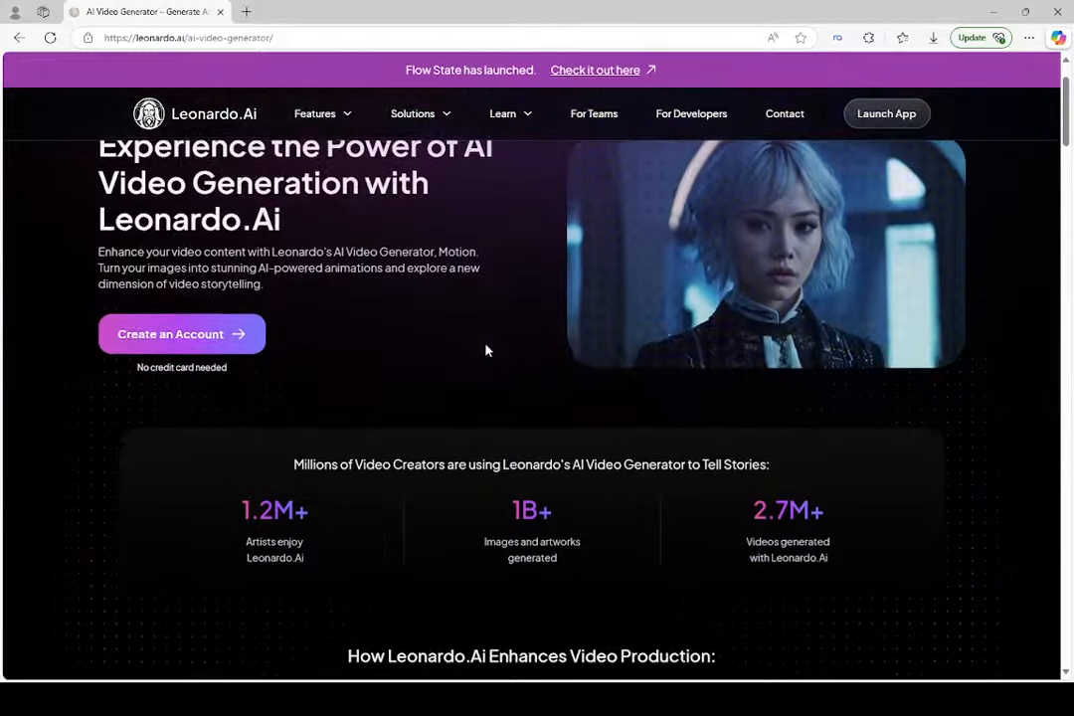
Look through the AI Video Generator page and start creating an account to enter the web app
{"action": "scroll", "coordinate": [487, 348], "scroll_direction": "down", "scroll_amount": 10}
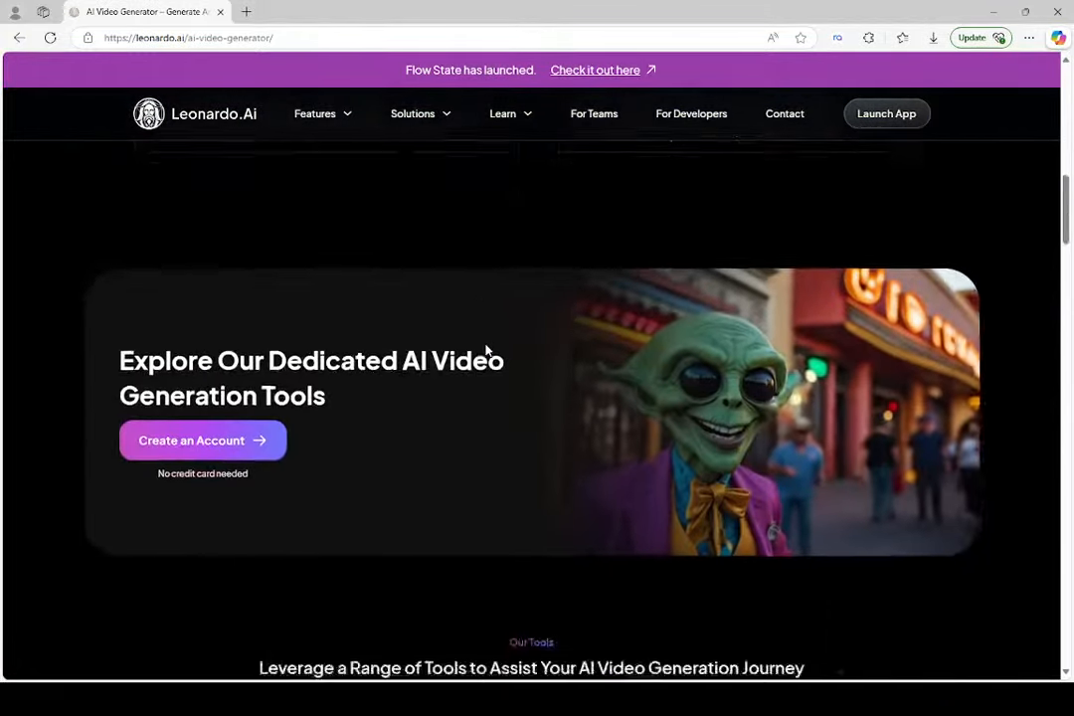
{"action": "scroll", "coordinate": [487, 350], "scroll_direction": "down", "scroll_amount": 10}
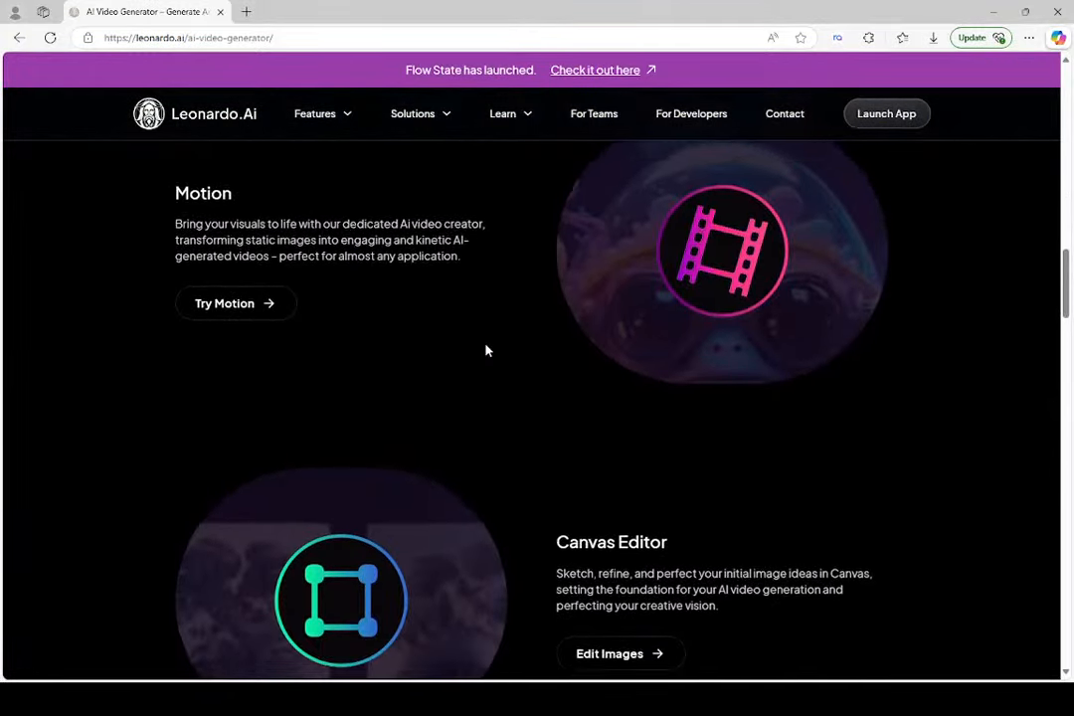
{"action": "scroll", "coordinate": [486, 350], "scroll_direction": "down", "scroll_amount": 5}
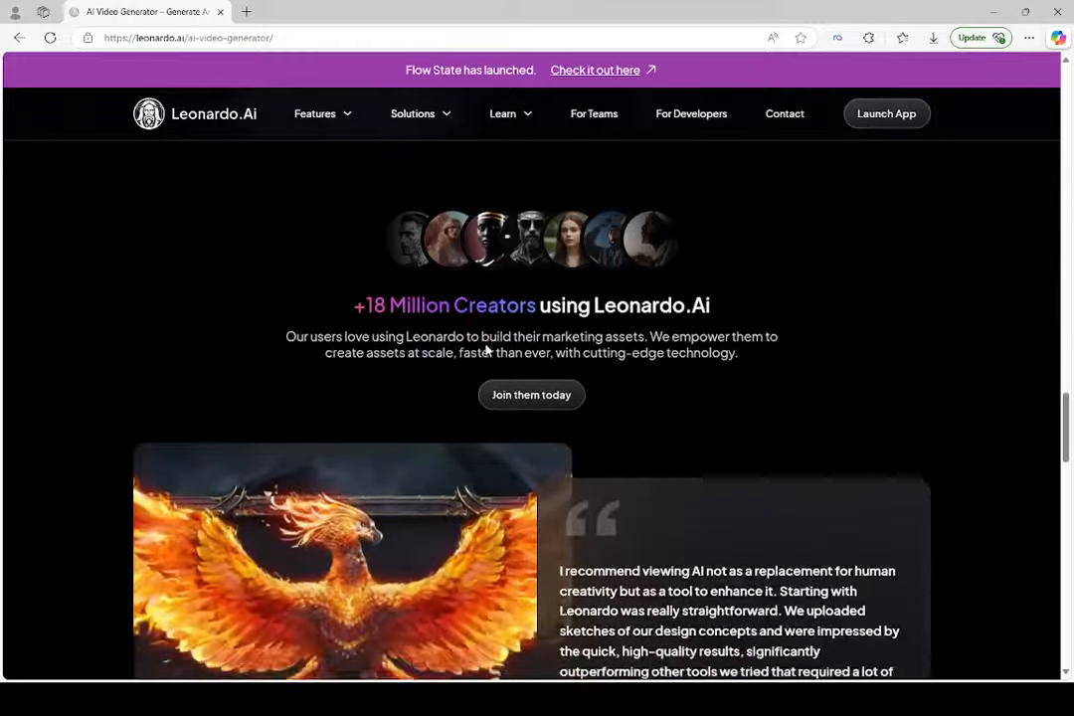
{"action": "scroll", "coordinate": [487, 350], "scroll_direction": "up", "scroll_amount": 20}
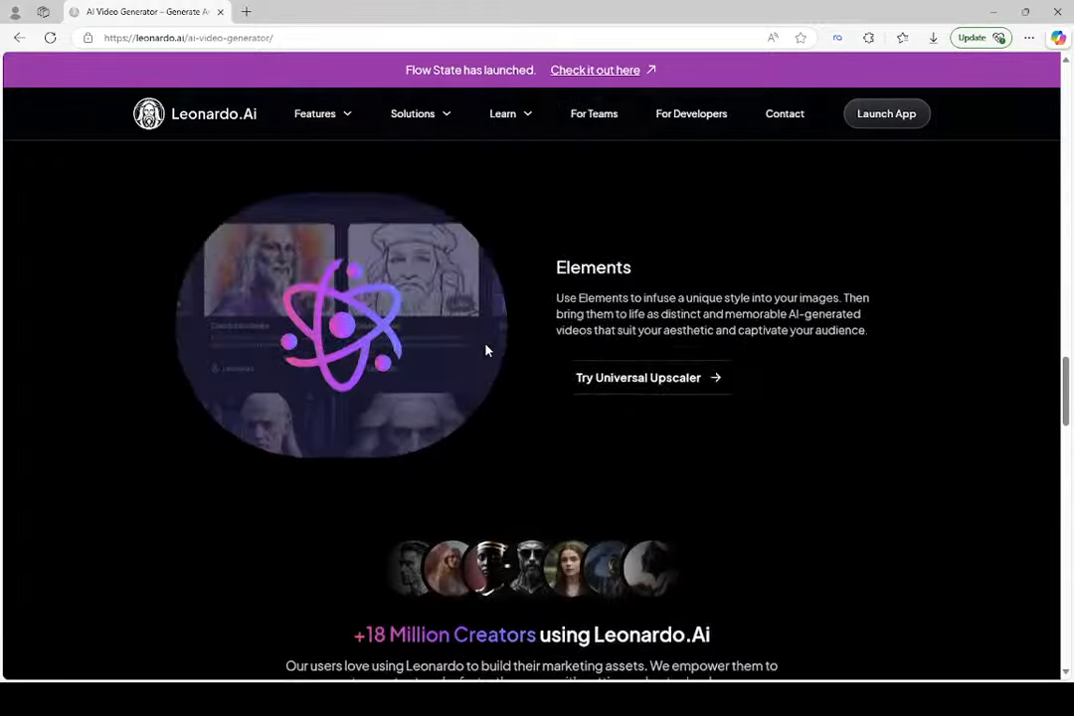
{"action": "scroll", "coordinate": [486, 351], "scroll_direction": "up", "scroll_amount": 12}
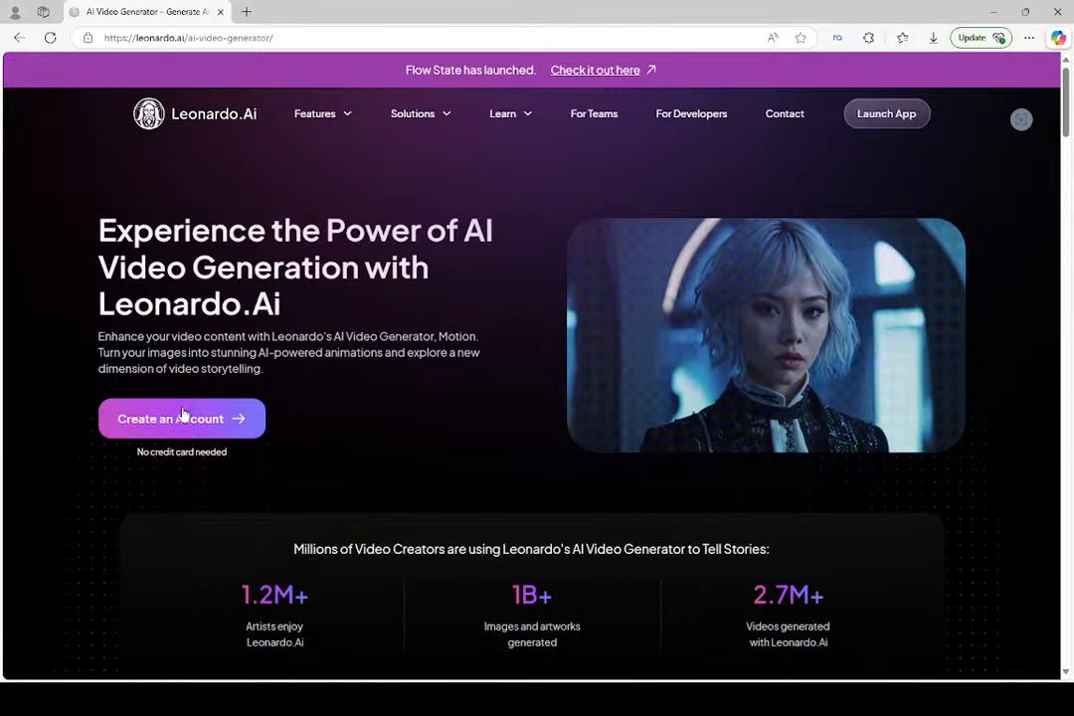
{"action": "left_click", "coordinate": [183, 414]}
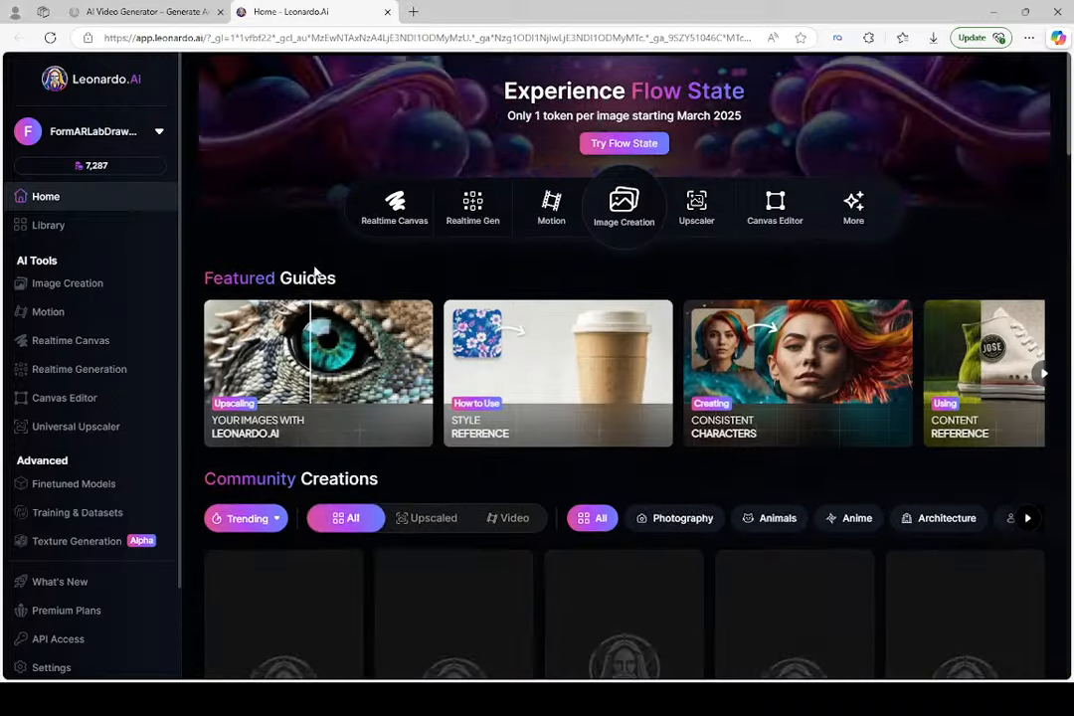
Examine the token balance and the home page's tool shortcuts, featured guides and community creations
{"action": "mouse_move", "coordinate": [111, 177]}
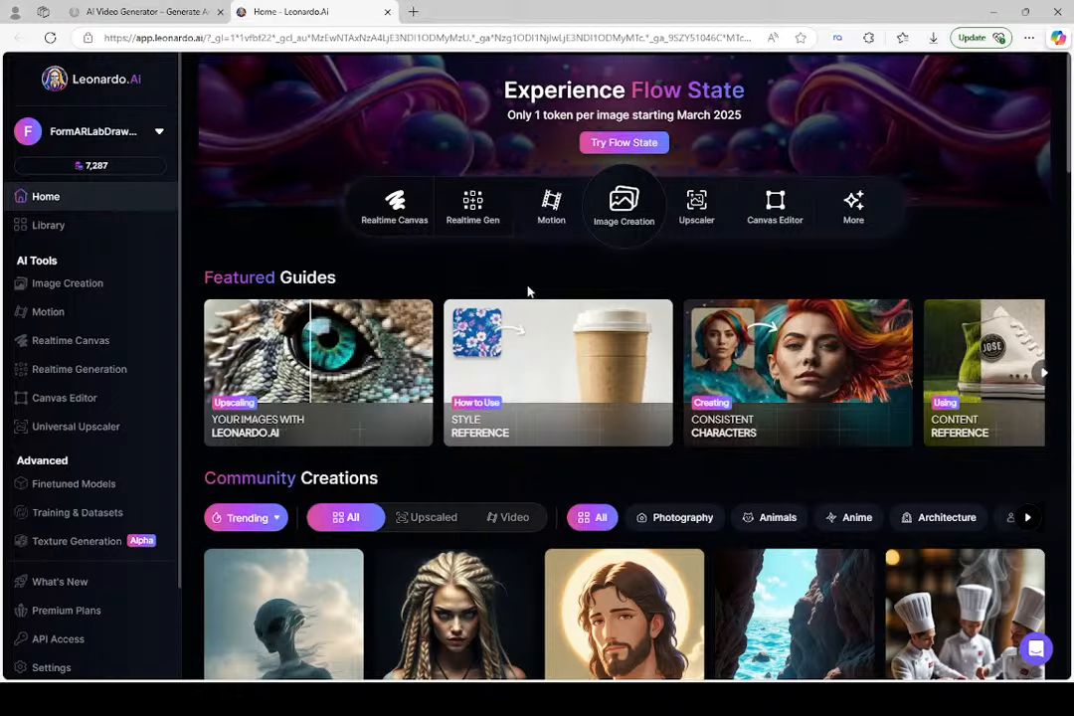
{"action": "scroll", "coordinate": [528, 292], "scroll_direction": "down", "scroll_amount": 1}
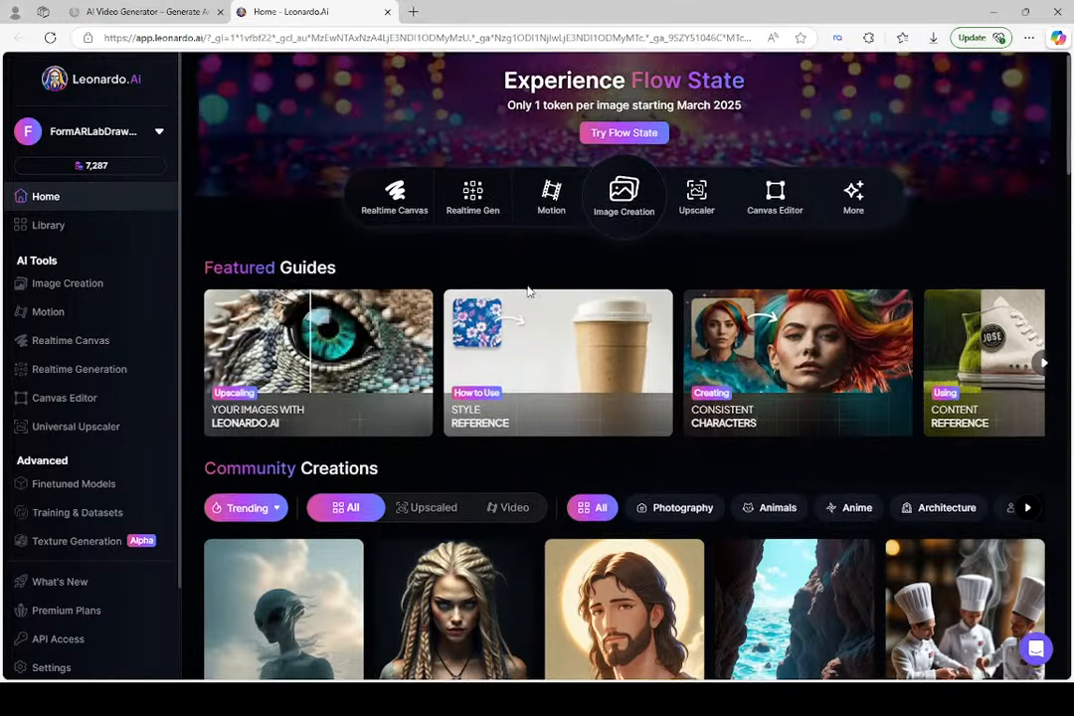
{"action": "scroll", "coordinate": [528, 291], "scroll_direction": "up", "scroll_amount": 1}
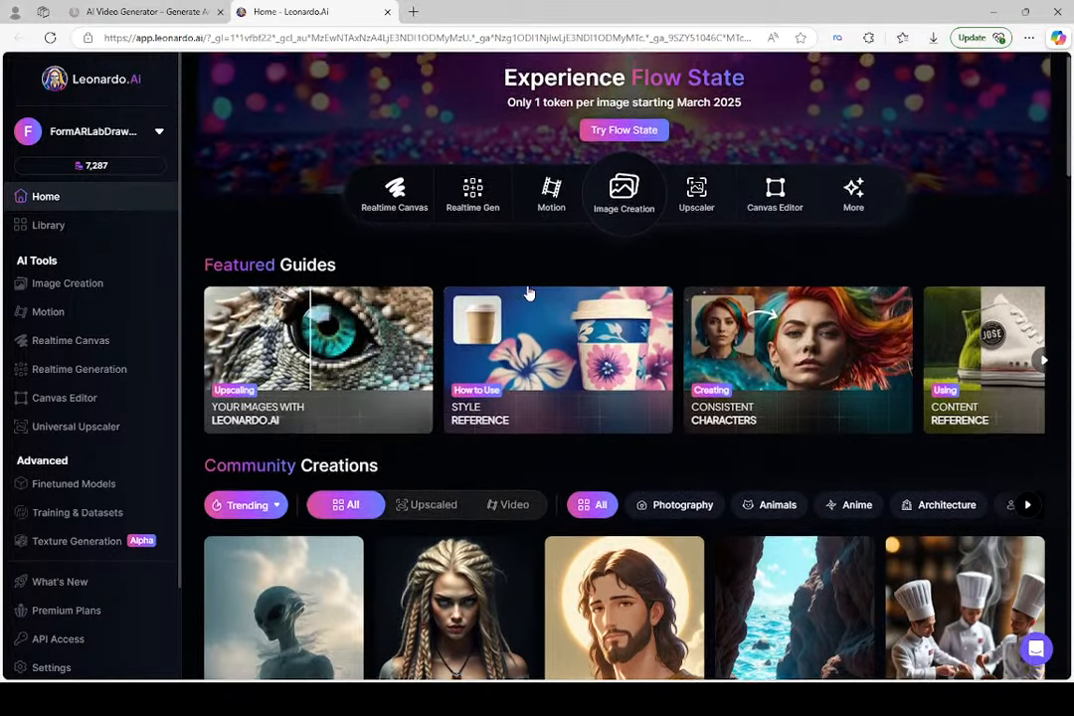
{"action": "scroll", "coordinate": [539, 264], "scroll_direction": "up", "scroll_amount": 1}
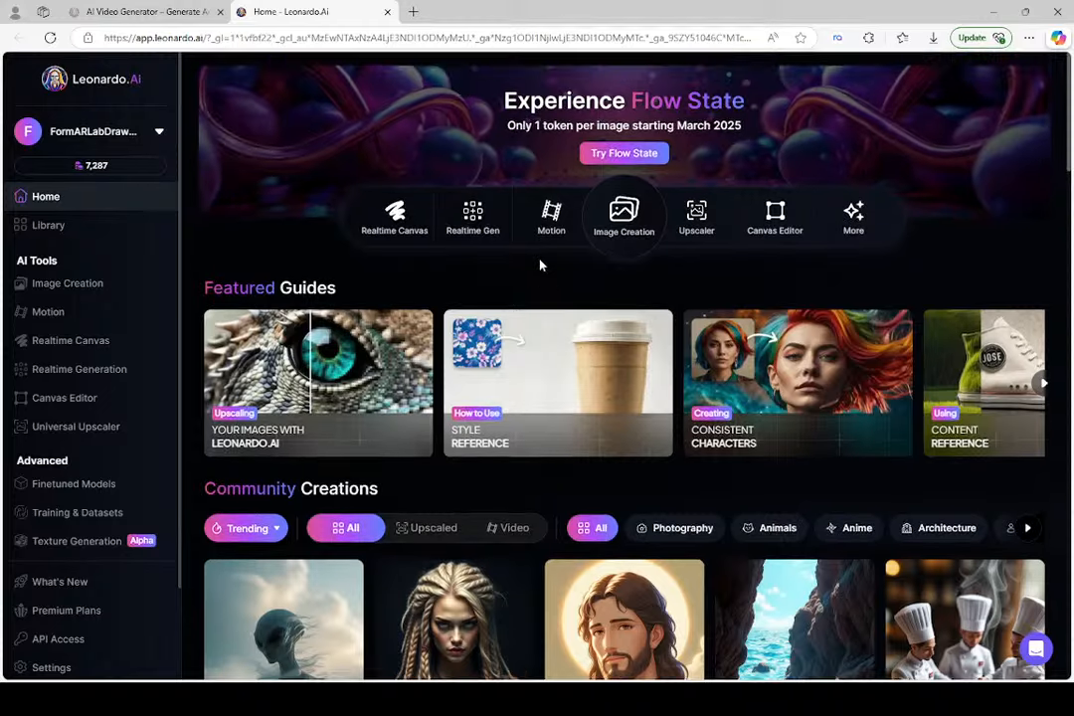
{"action": "scroll", "coordinate": [508, 276], "scroll_direction": "down", "scroll_amount": 1}
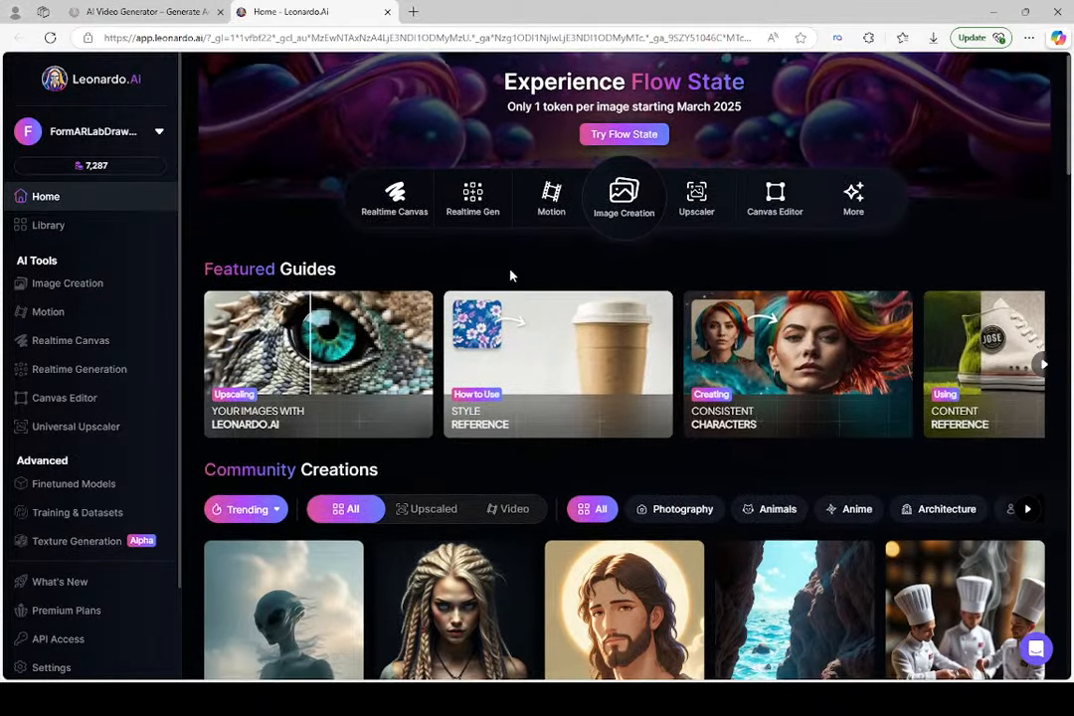
{"action": "scroll", "coordinate": [533, 358], "scroll_direction": "down", "scroll_amount": 1}
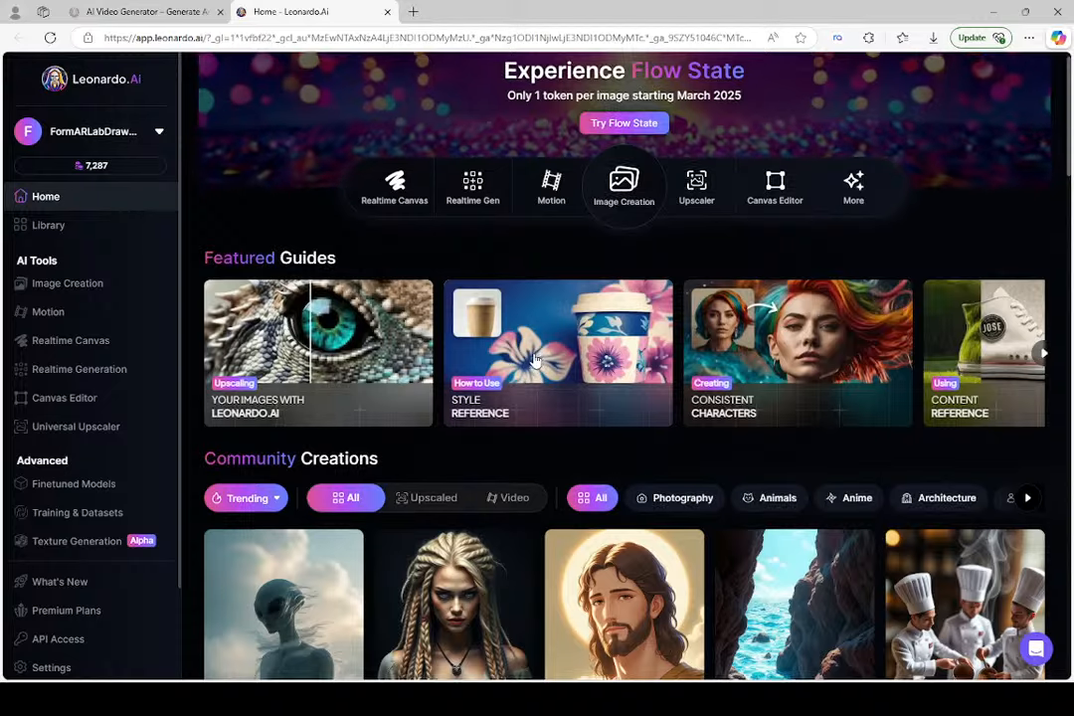
{"action": "scroll", "coordinate": [534, 359], "scroll_direction": "down", "scroll_amount": 1}
{"action": "scroll", "coordinate": [533, 359], "scroll_direction": "down", "scroll_amount": 1}
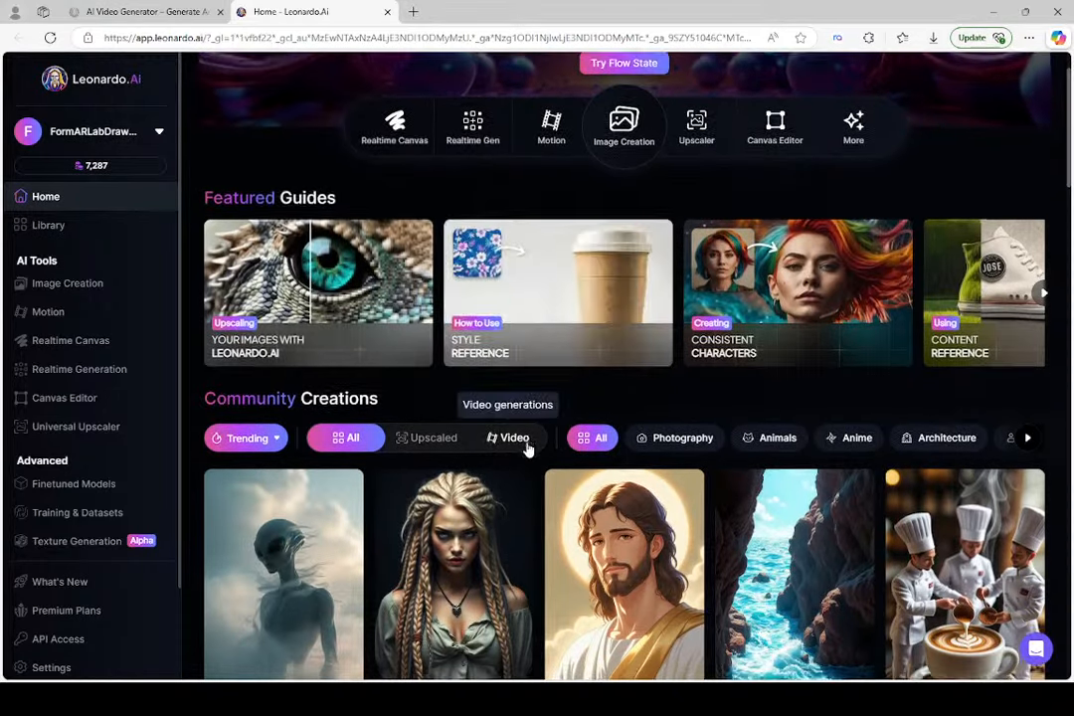
{"action": "scroll", "coordinate": [527, 449], "scroll_direction": "down", "scroll_amount": 1}
{"action": "scroll", "coordinate": [528, 449], "scroll_direction": "down", "scroll_amount": 1}
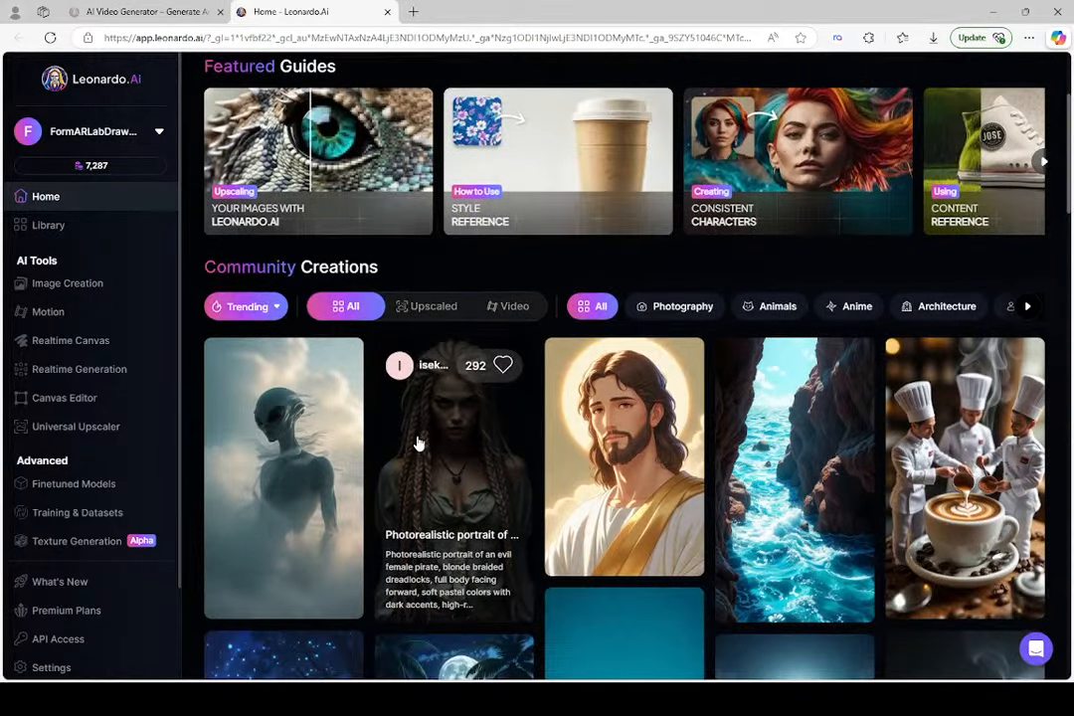
{"action": "scroll", "coordinate": [501, 459], "scroll_direction": "down", "scroll_amount": 1}
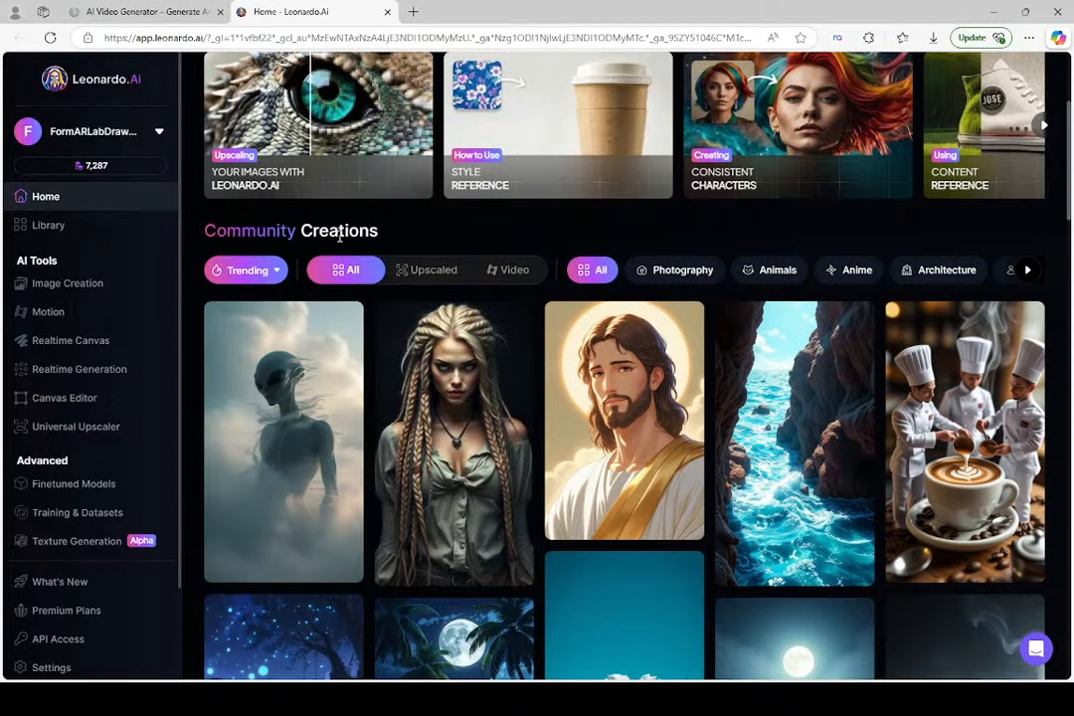
Sort the community creations by New and view the prompt details of the muddy swamp rescue image with orange-uniformed rescuers
{"action": "left_click", "coordinate": [278, 274]}
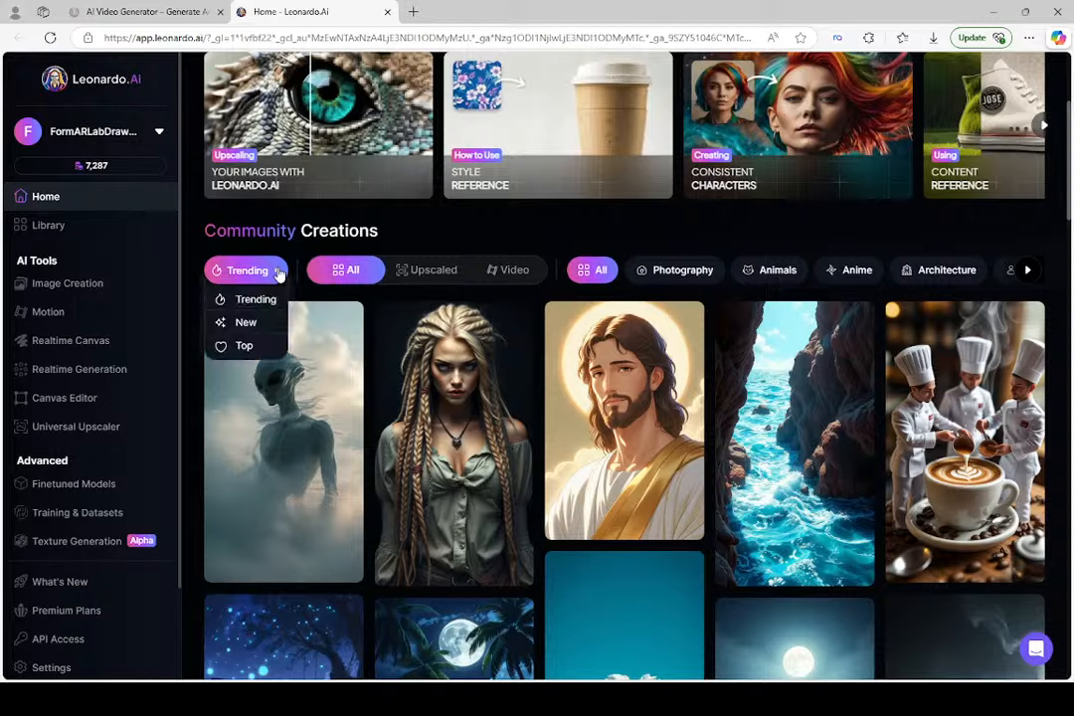
{"action": "left_click", "coordinate": [249, 323]}
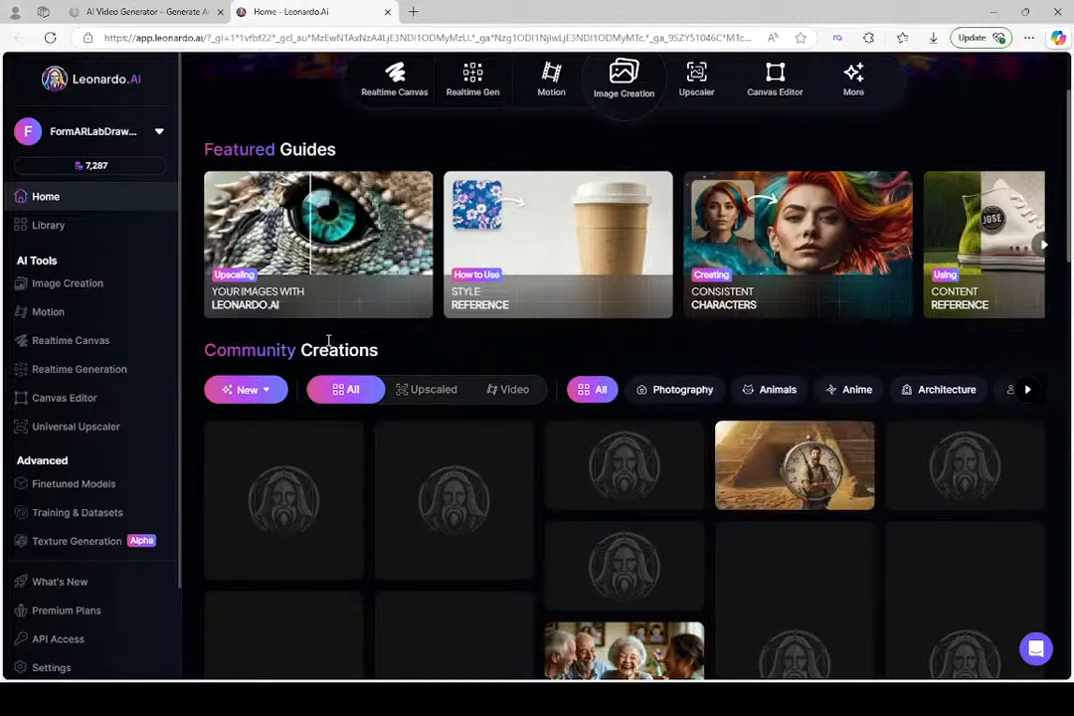
{"action": "scroll", "coordinate": [328, 346], "scroll_direction": "down", "scroll_amount": 2}
{"action": "scroll", "coordinate": [435, 401], "scroll_direction": "down", "scroll_amount": 3}
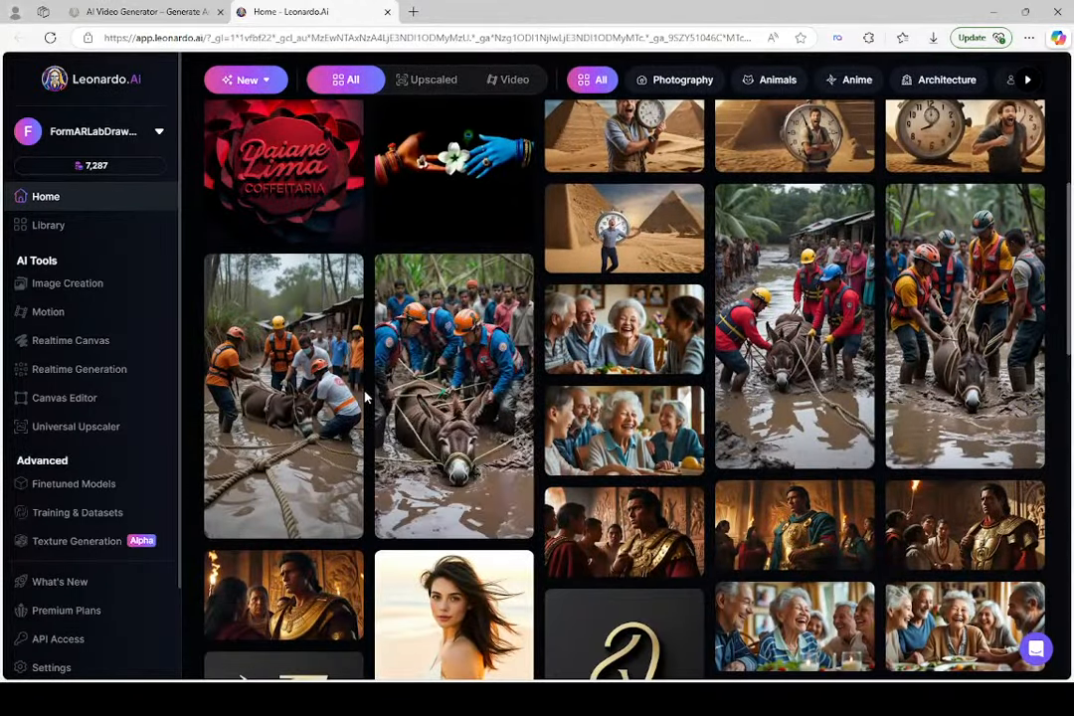
{"action": "left_click", "coordinate": [315, 411]}
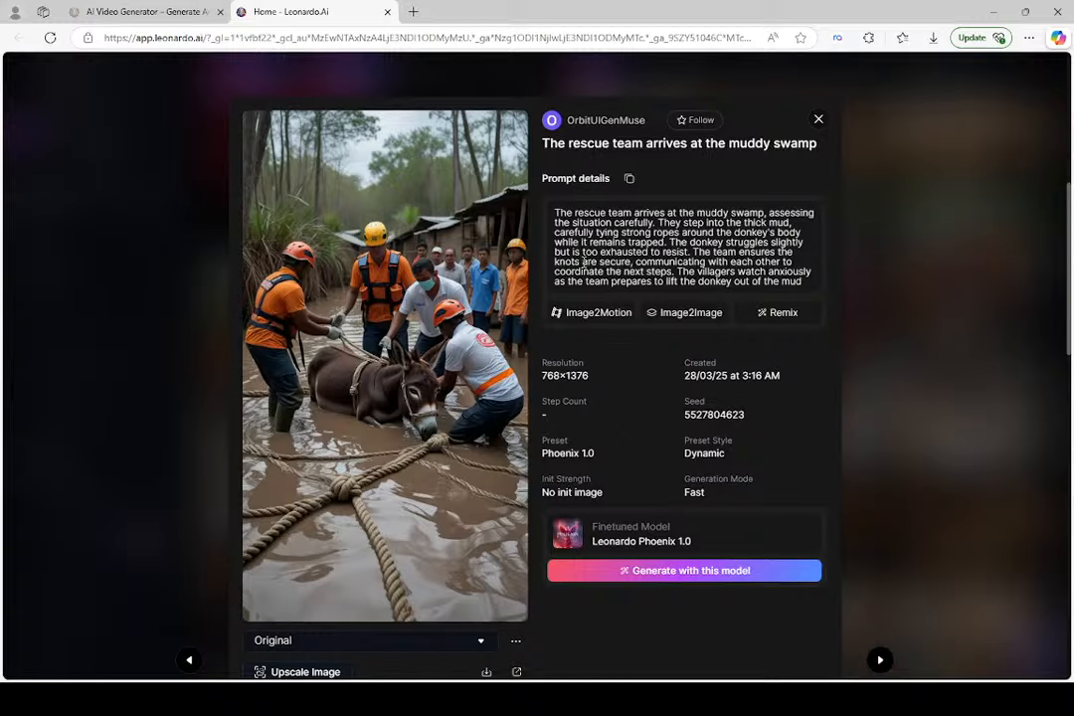
{"action": "left_click", "coordinate": [818, 121]}
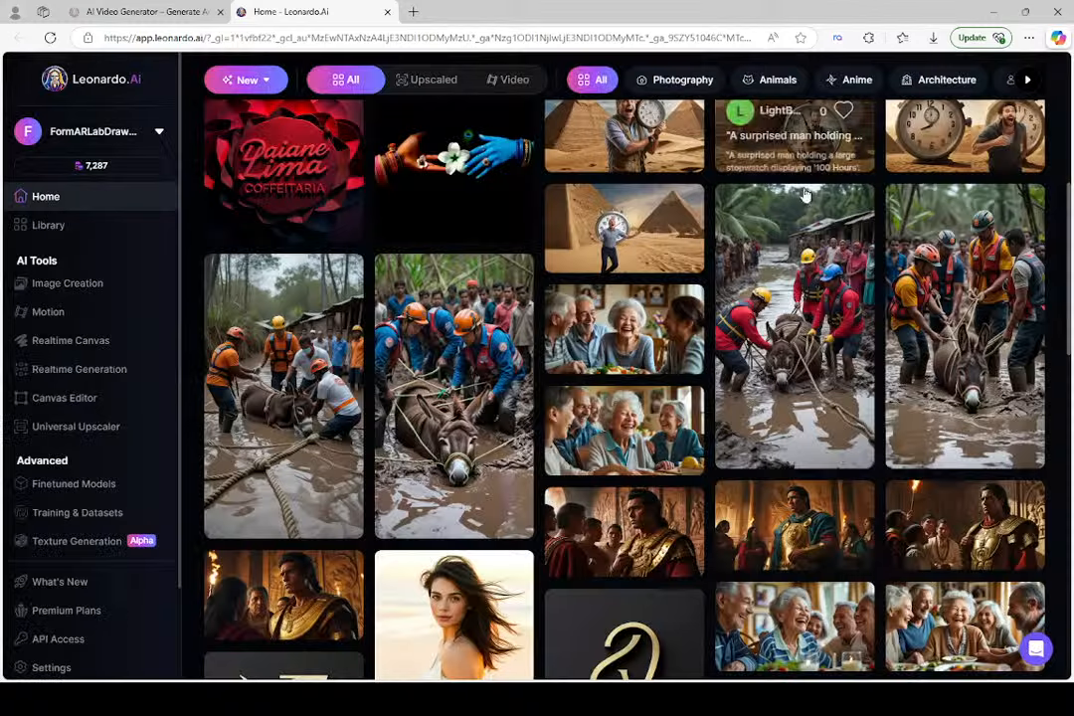
Remix the muddy swamp rescue image with blue-uniformed rescuers, sending its prompt and settings to image generation
{"action": "scroll", "coordinate": [790, 248], "scroll_direction": "up", "scroll_amount": 1}
{"action": "scroll", "coordinate": [791, 249], "scroll_direction": "up", "scroll_amount": 1}
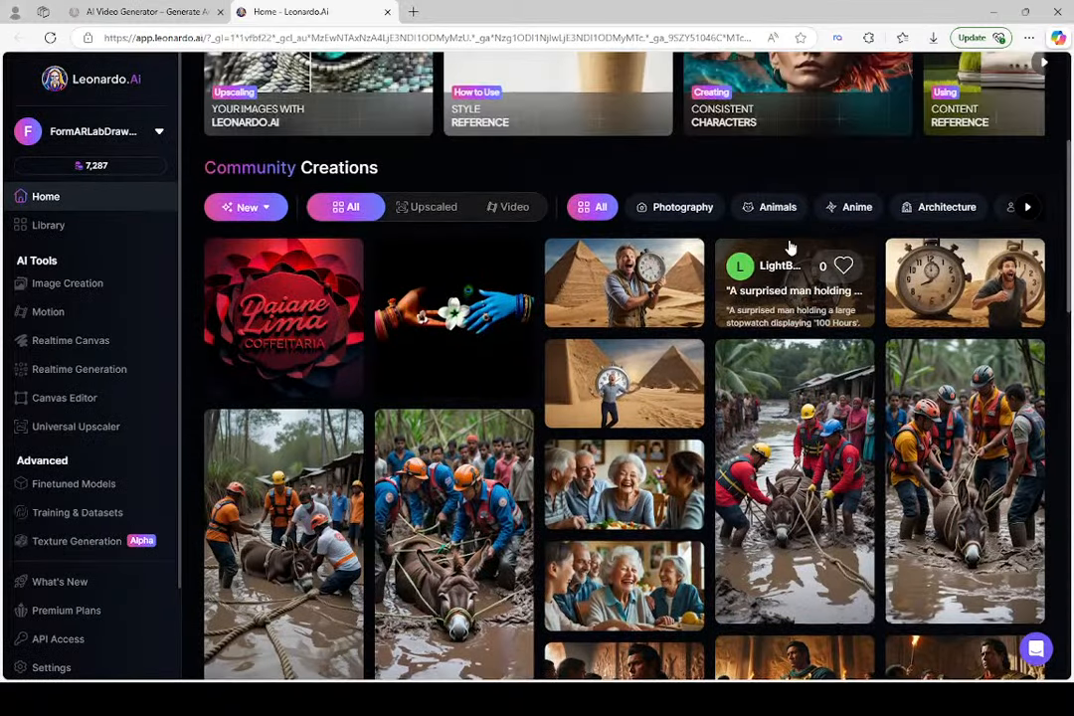
{"action": "scroll", "coordinate": [637, 398], "scroll_direction": "down", "scroll_amount": 2}
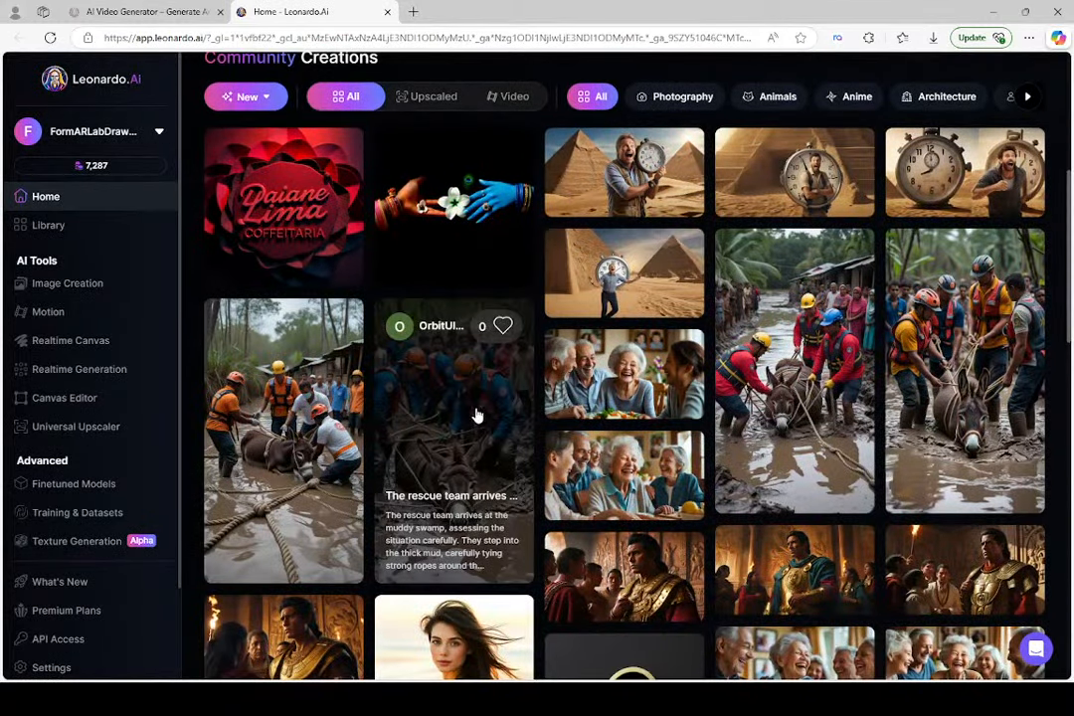
{"action": "left_click", "coordinate": [464, 524]}
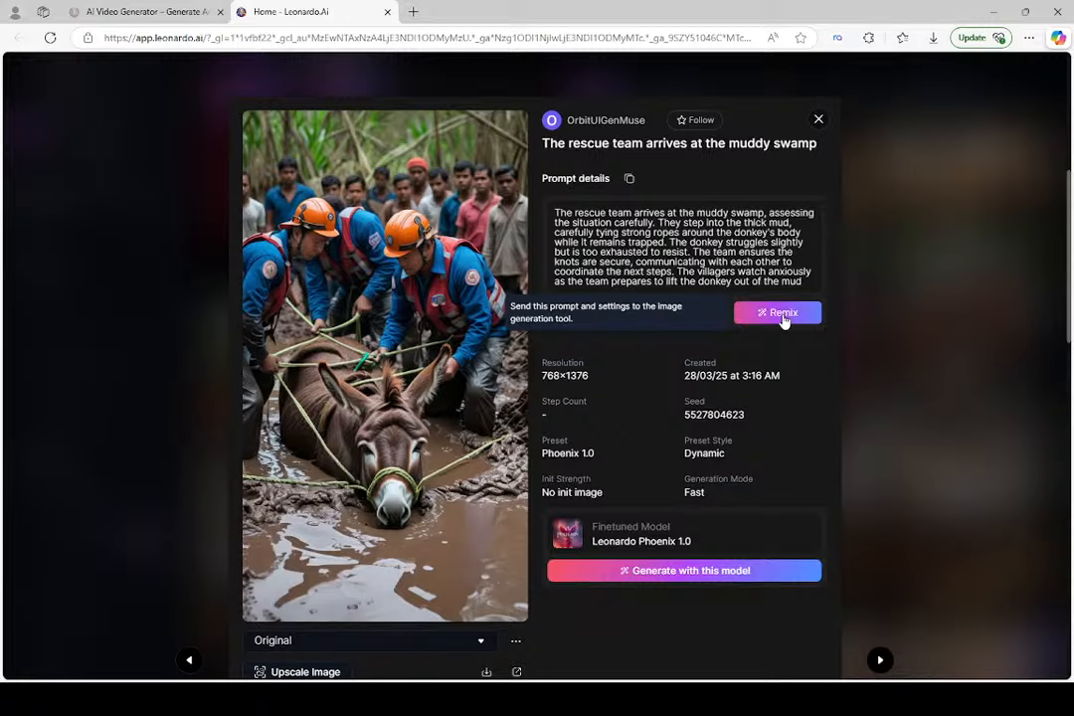
{"action": "left_click", "coordinate": [782, 314]}
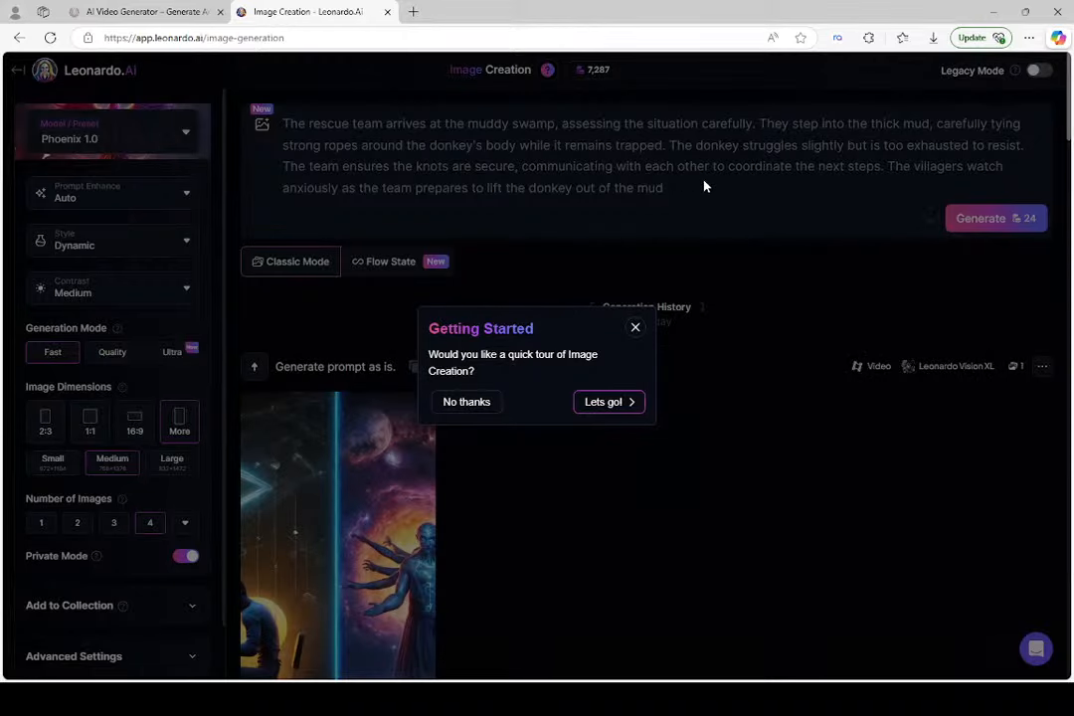
Decline the Image Creation tour and dismiss the intro guide and the Phoenix Image Guidance notice
{"action": "left_click", "coordinate": [466, 402]}
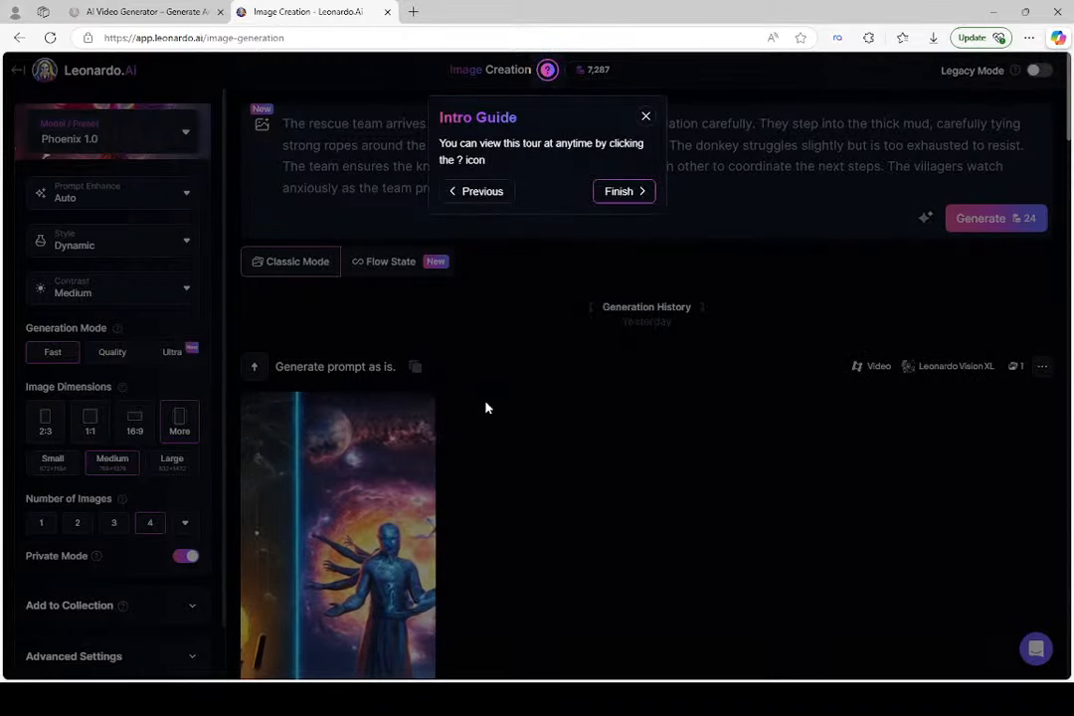
{"action": "left_click", "coordinate": [646, 118]}
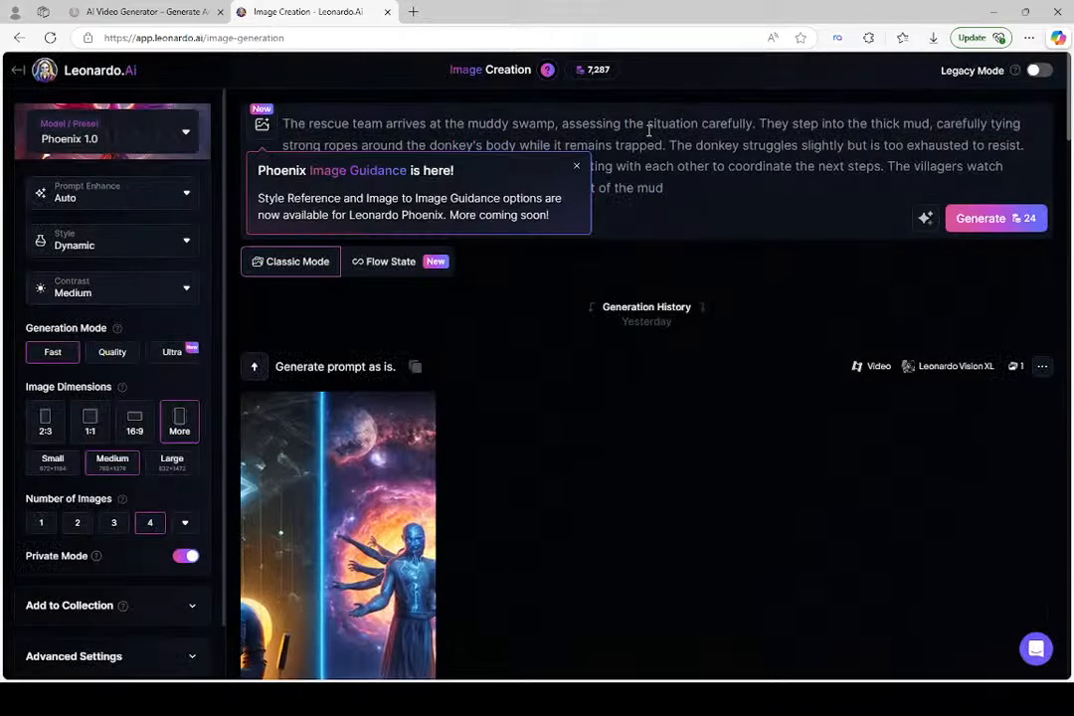
{"action": "left_click", "coordinate": [577, 168]}
Append ". Make this winter" to the prompt and generate it with the number of images set to 1
{"action": "left_click", "coordinate": [691, 194]}
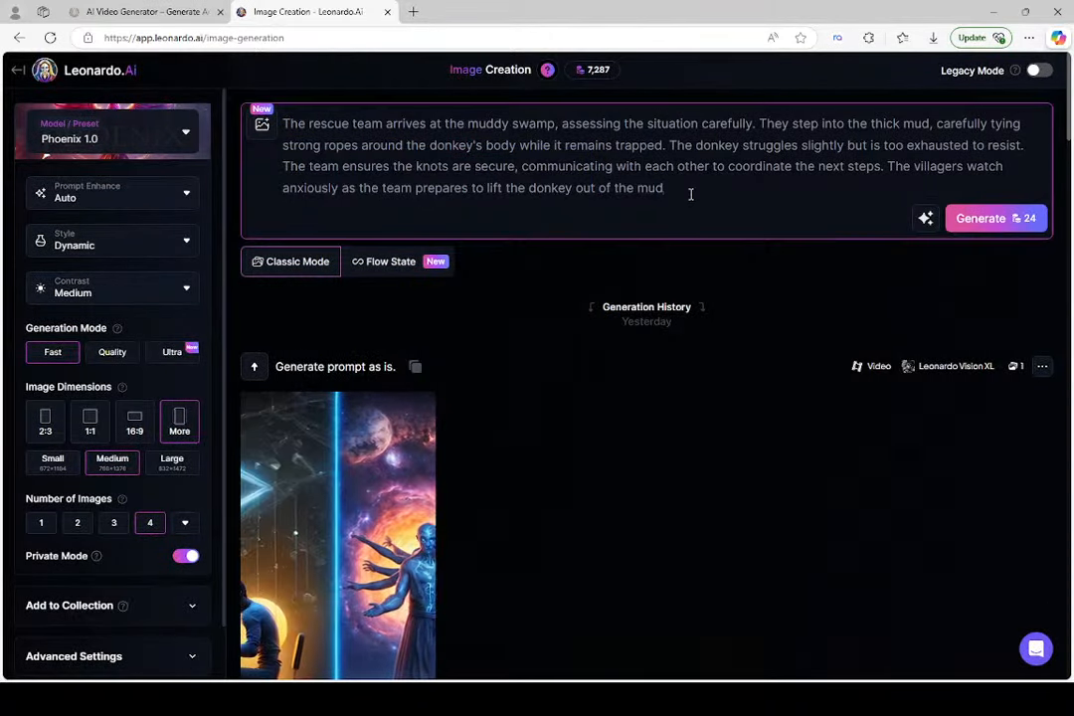
{"action": "type", "text": ". Make this winter"}
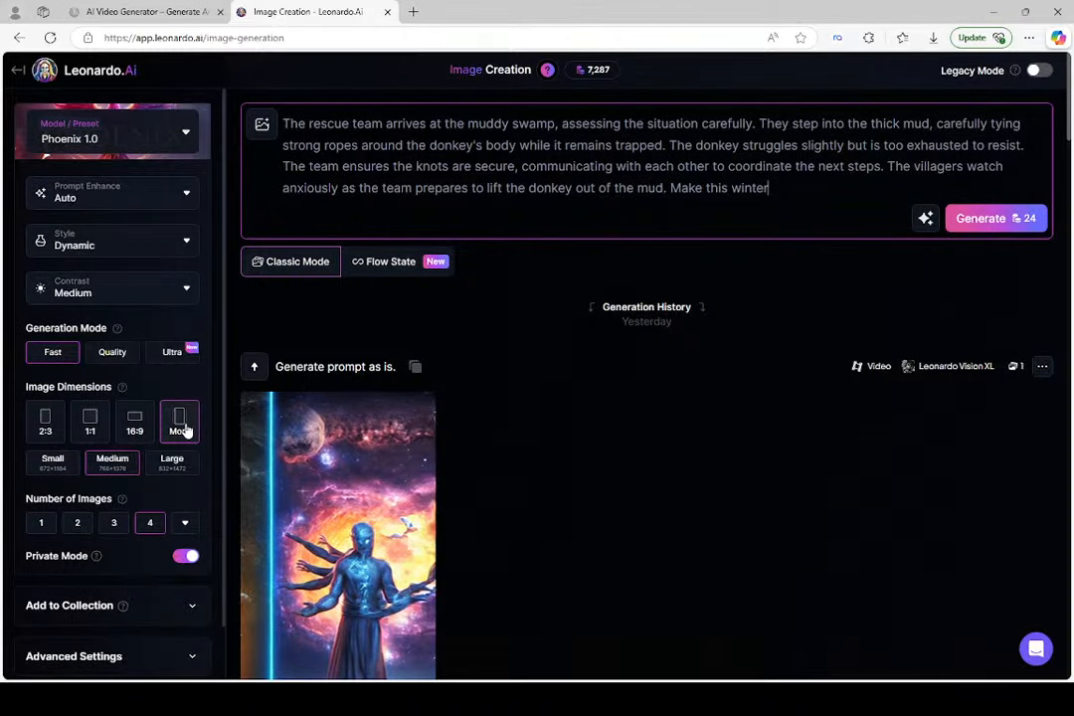
{"action": "left_click", "coordinate": [41, 524]}
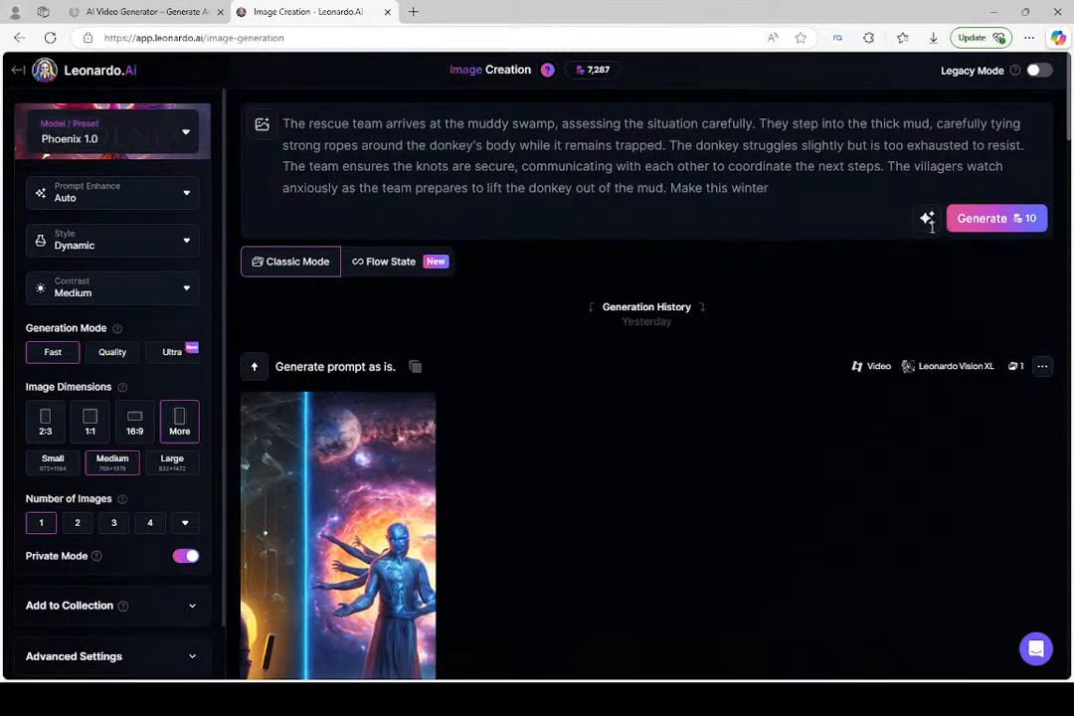
{"action": "left_click", "coordinate": [1000, 221]}
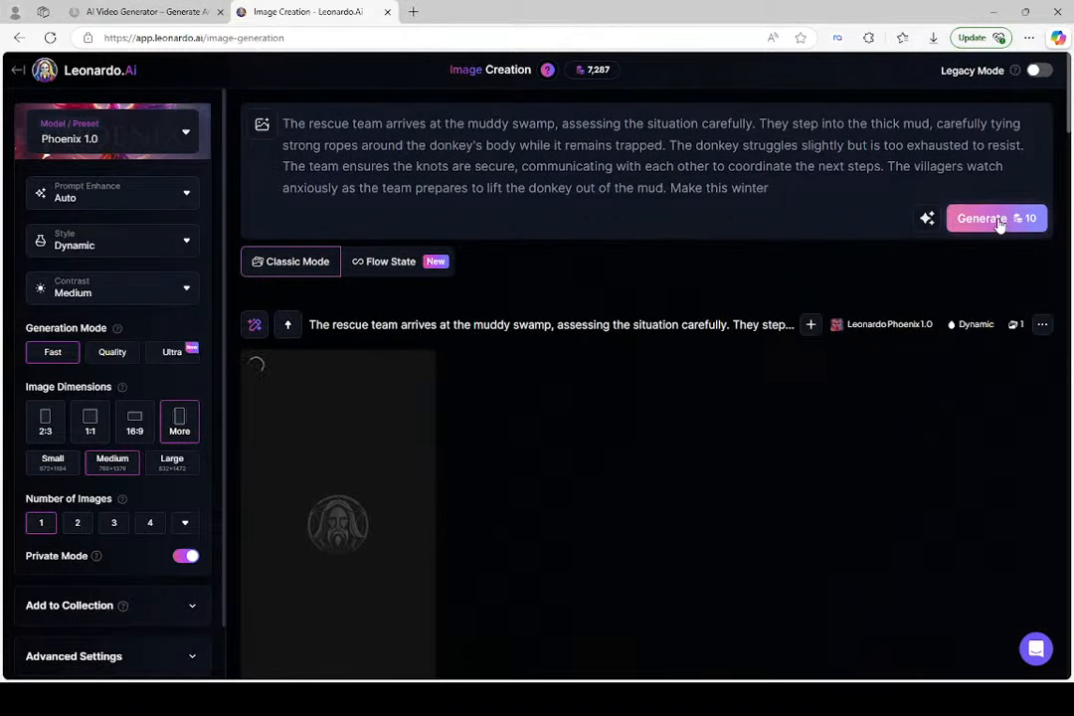
Open the newly generated donkey rescue image in the large preview and inspect it up close
{"action": "scroll", "coordinate": [917, 366], "scroll_direction": "down", "scroll_amount": 1}
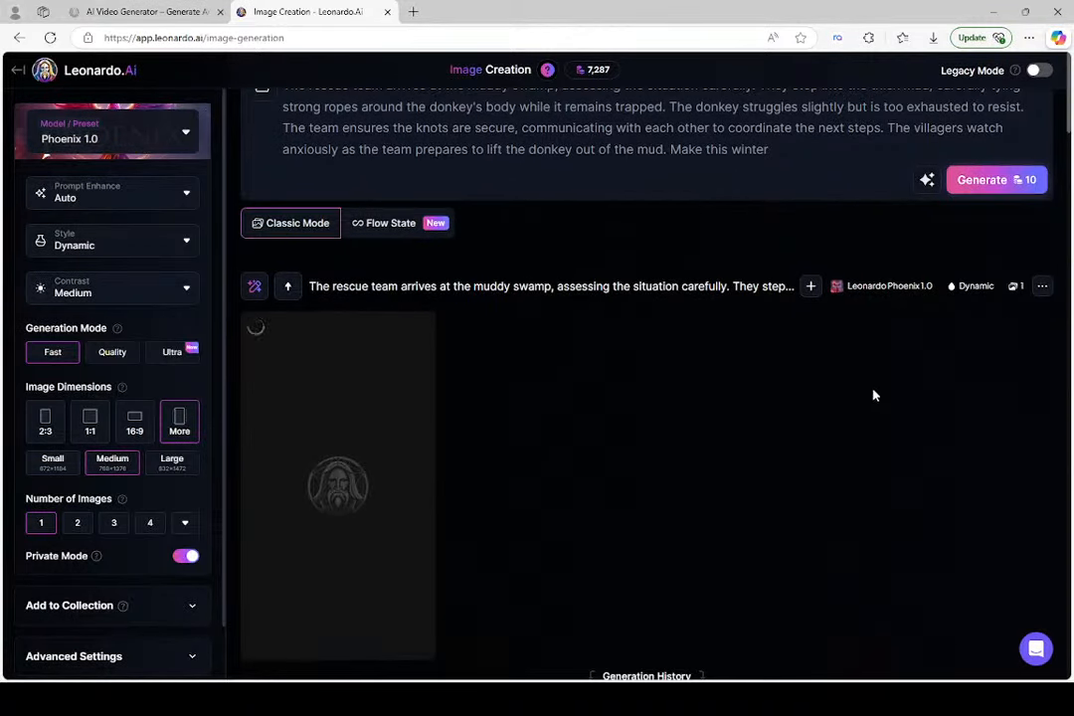
{"action": "scroll", "coordinate": [823, 399], "scroll_direction": "down", "scroll_amount": 1}
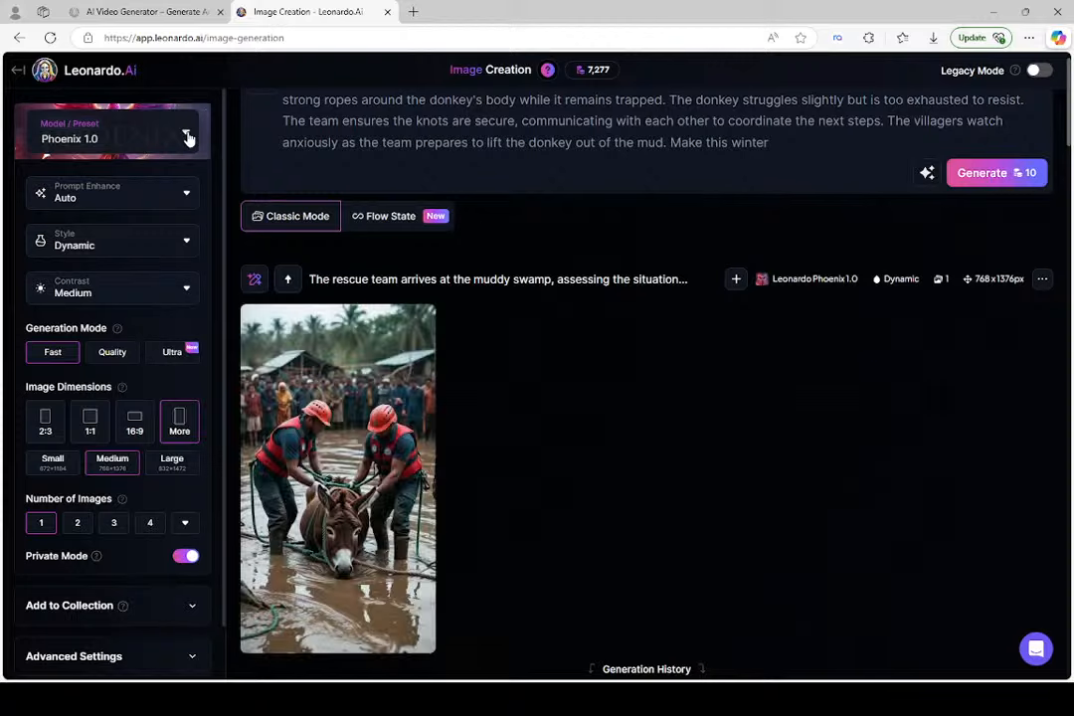
{"action": "mouse_move", "coordinate": [350, 379]}
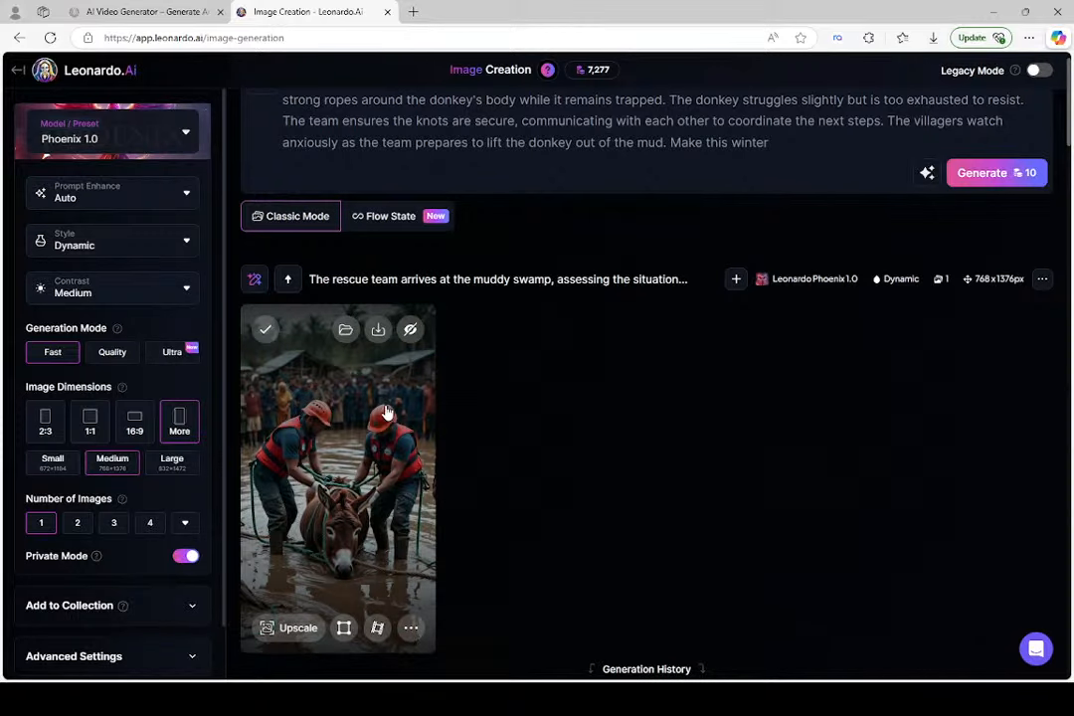
{"action": "left_click", "coordinate": [386, 412]}
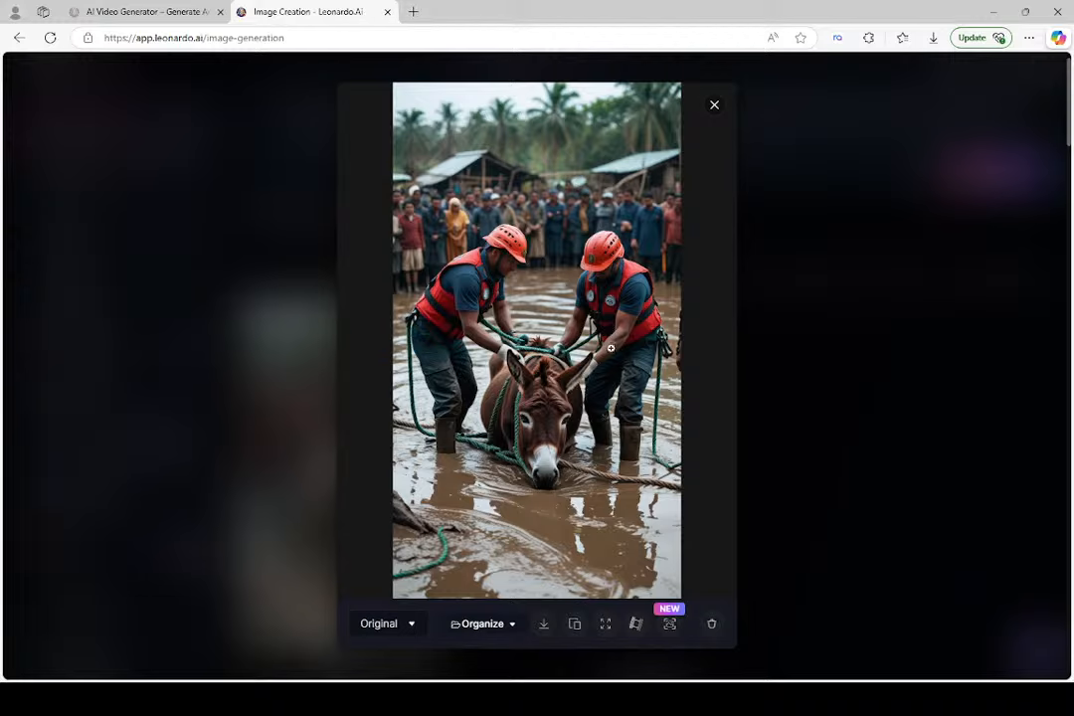
{"action": "scroll", "coordinate": [610, 349], "scroll_direction": "up", "scroll_amount": 4}
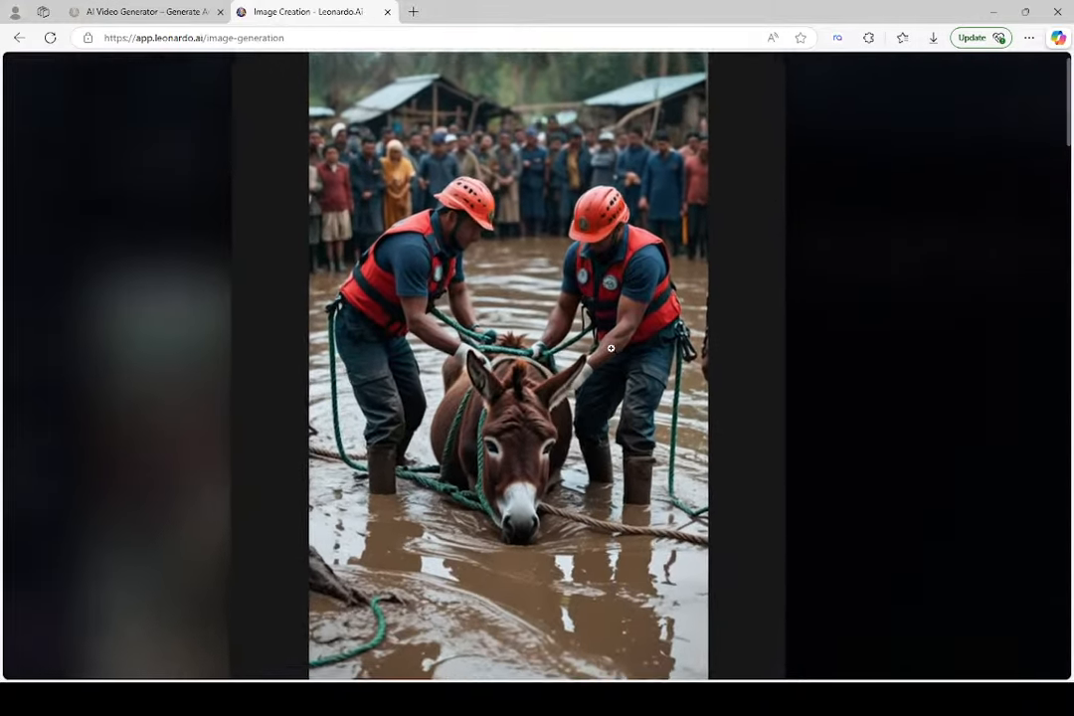
Inspect the enlarged donkey rescue image from its crowd to its foreground and close the preview
{"action": "scroll", "coordinate": [610, 348], "scroll_direction": "down", "scroll_amount": 1}
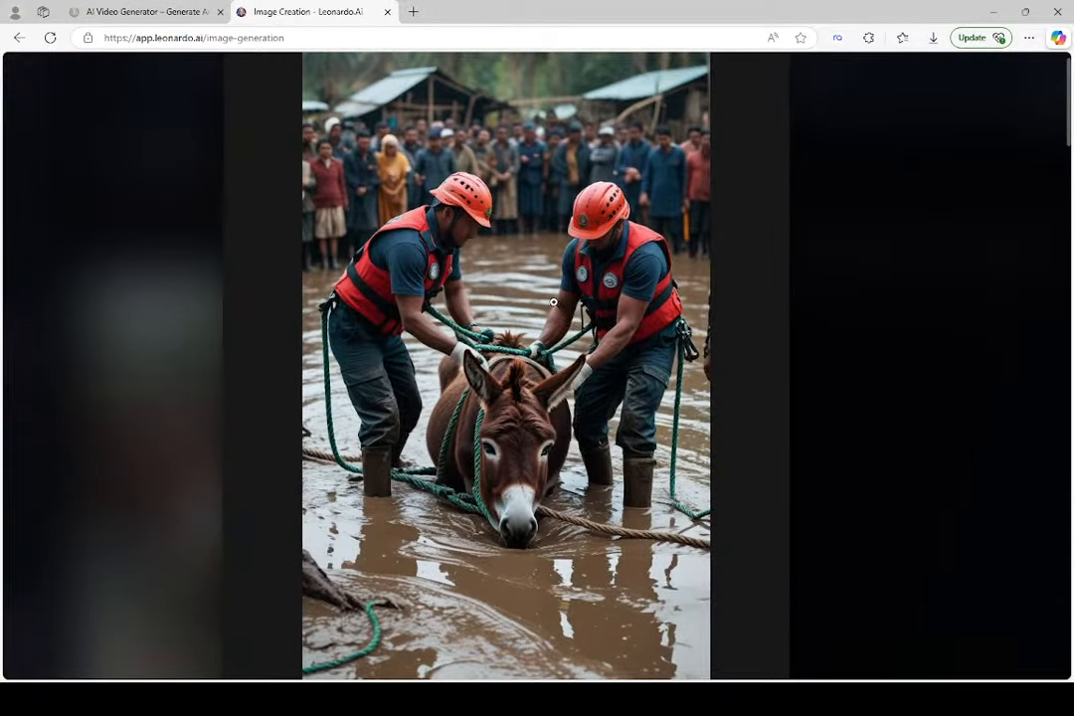
{"action": "scroll", "coordinate": [542, 239], "scroll_direction": "up", "scroll_amount": 2}
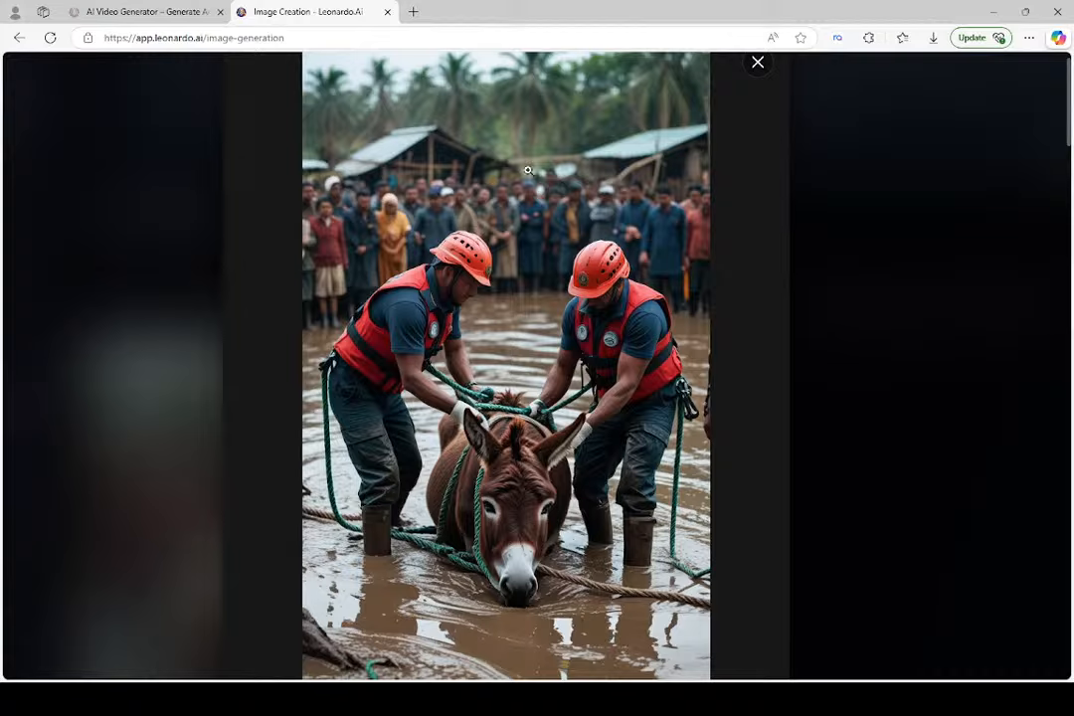
{"action": "scroll", "coordinate": [528, 171], "scroll_direction": "down", "scroll_amount": 3}
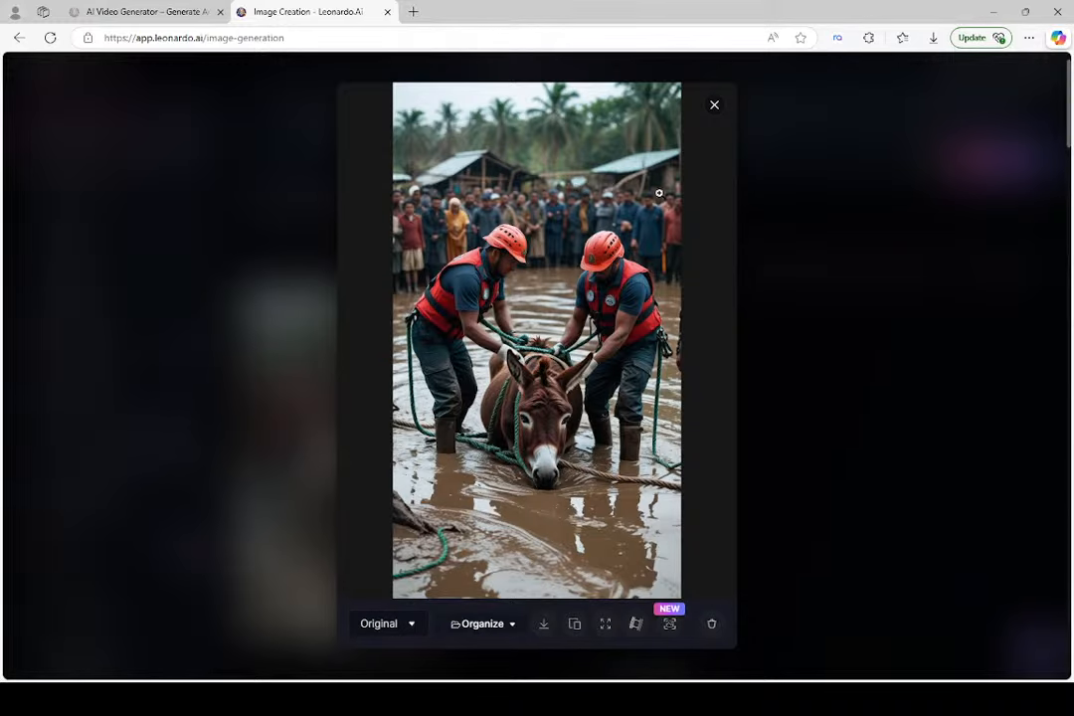
{"action": "left_click", "coordinate": [715, 105]}
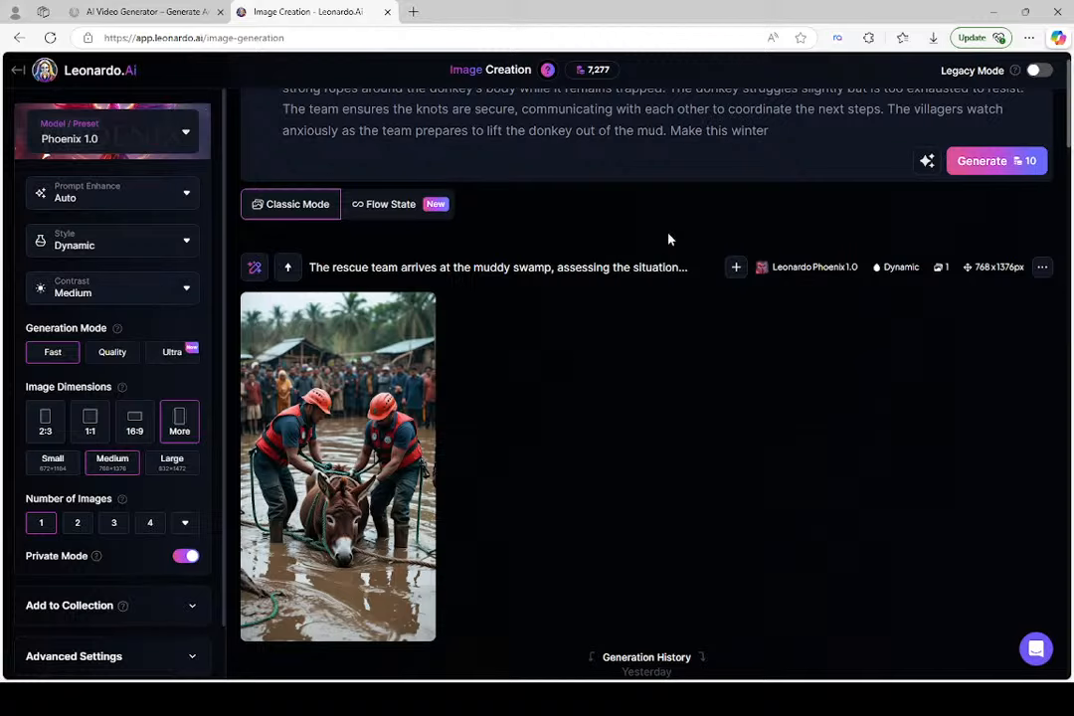
{"action": "left_click", "coordinate": [789, 136]}
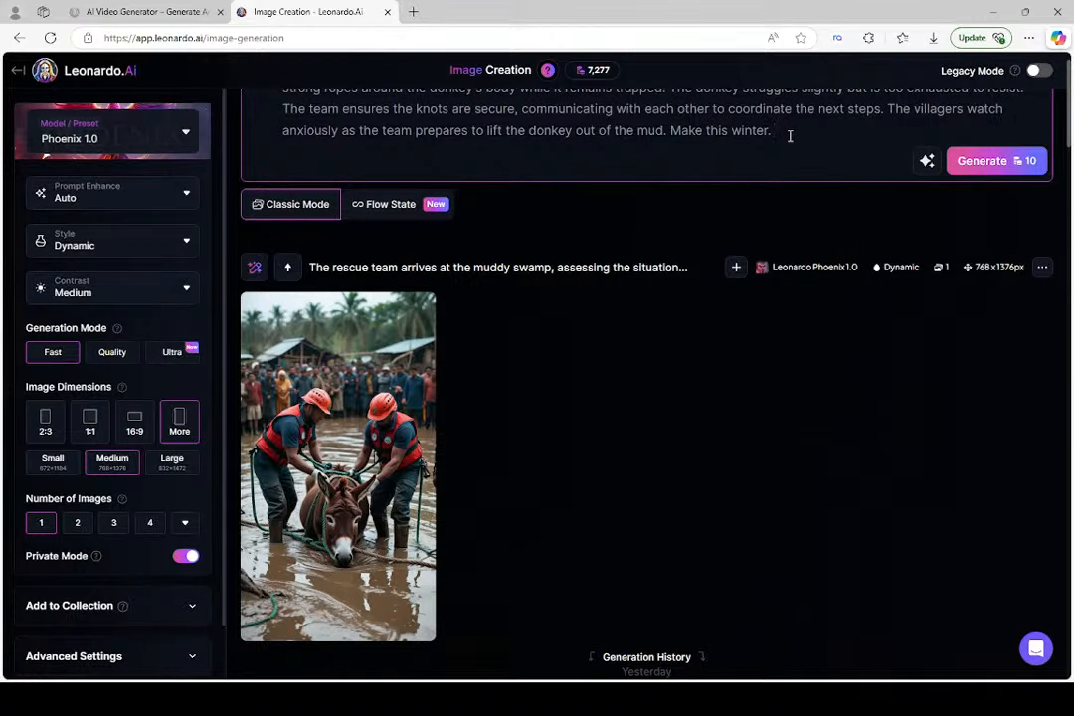
{"action": "type", "text": "REMOVE THE P"}
{"action": "key", "text": "BackSpace"}
{"action": "key", "text": "BackSpace"}
{"action": "key", "text": "BackSpace"}
{"action": "key", "text": "BackSpace"}
{"action": "key", "text": "BackSpace"}
{"action": "key", "text": "BackSpace"}
{"action": "key", "text": "BackSpace"}
{"action": "key", "text": "BackSpace"}
{"action": "key", "text": "BackSpace"}
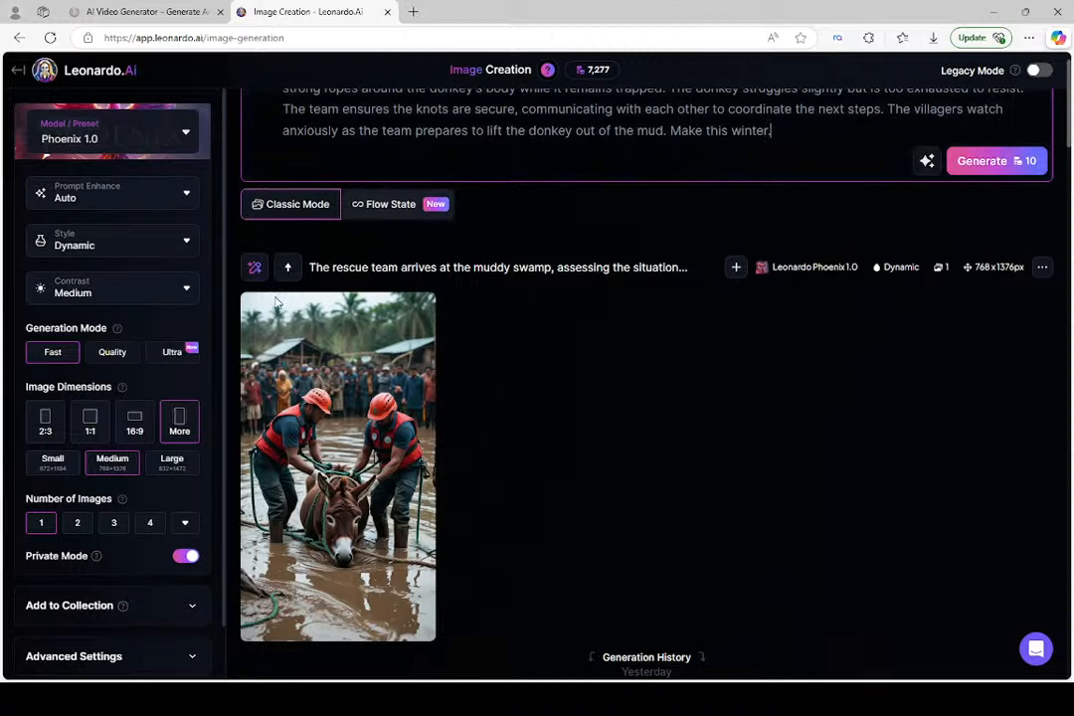
Use Edit with AI on the donkey rescue image to remove and replace the people in the background, generating one image with the fixed seed
{"action": "mouse_move", "coordinate": [326, 356]}
{"action": "left_click", "coordinate": [254, 267]}
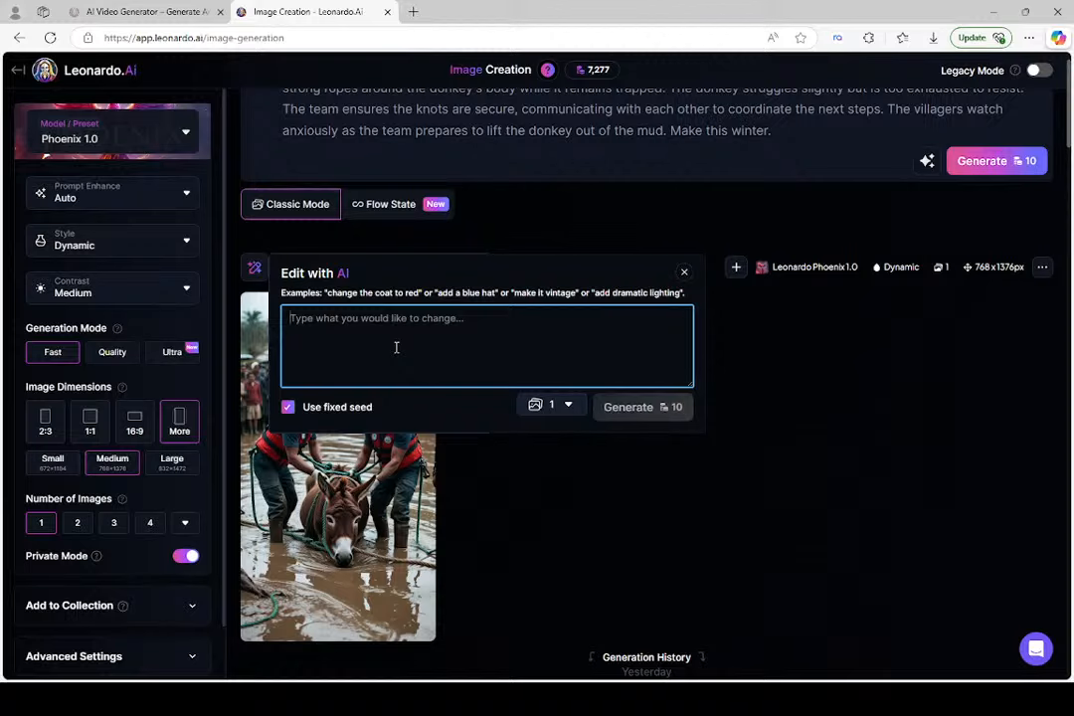
{"action": "type", "text": "Re"}
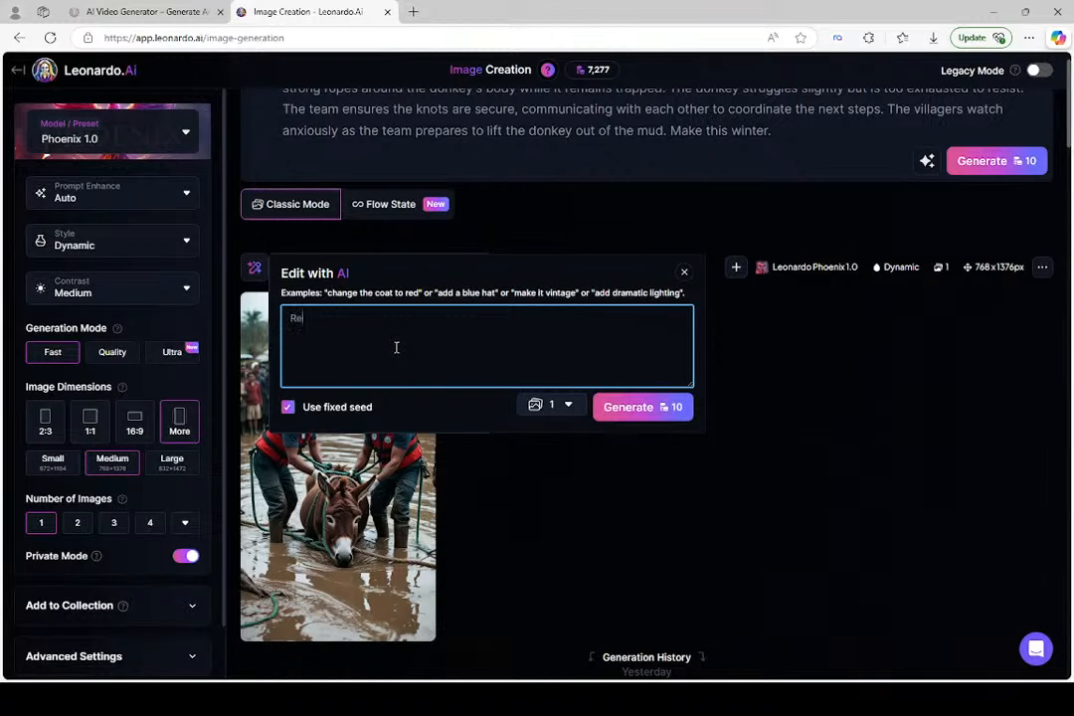
{"action": "type", "text": "move the people who"}
{"action": "type", "text": " wo"}
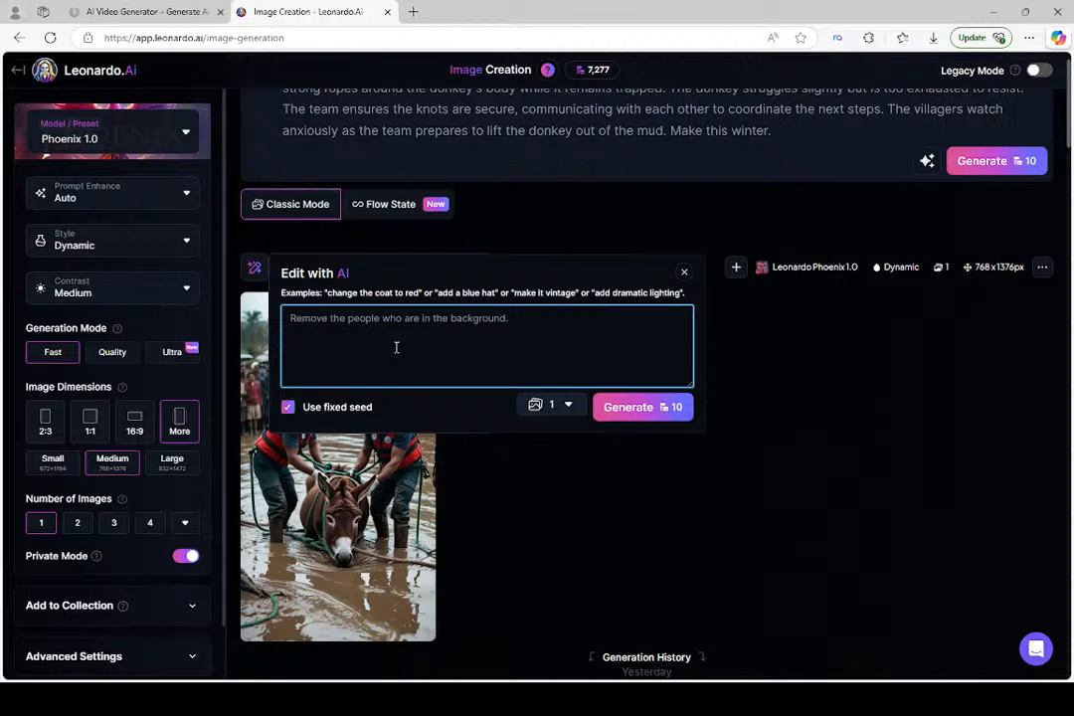
{"action": "type", "text": "eplace t"}
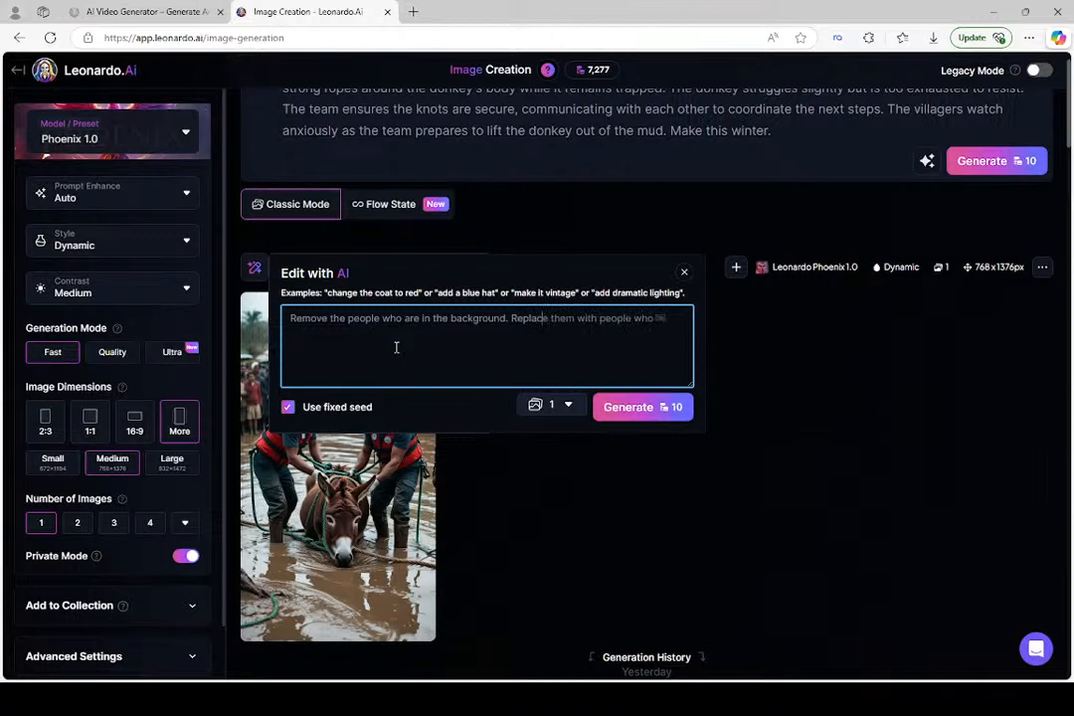
{"action": "type", "text": "hem with ma"}
{"action": "left_click", "coordinate": [657, 408]}
Compare the newly edited rescue image with the previous version and review the Prompt Enhance choices without changing them
{"action": "scroll", "coordinate": [617, 380], "scroll_direction": "down", "scroll_amount": 1}
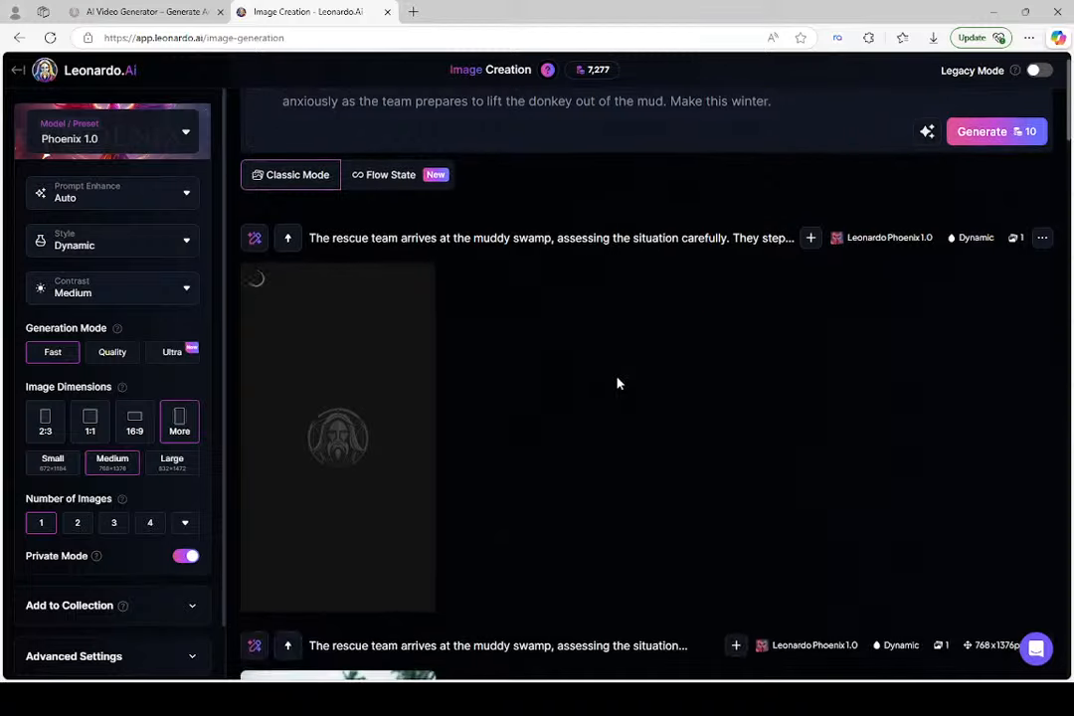
{"action": "scroll", "coordinate": [617, 383], "scroll_direction": "down", "scroll_amount": 3}
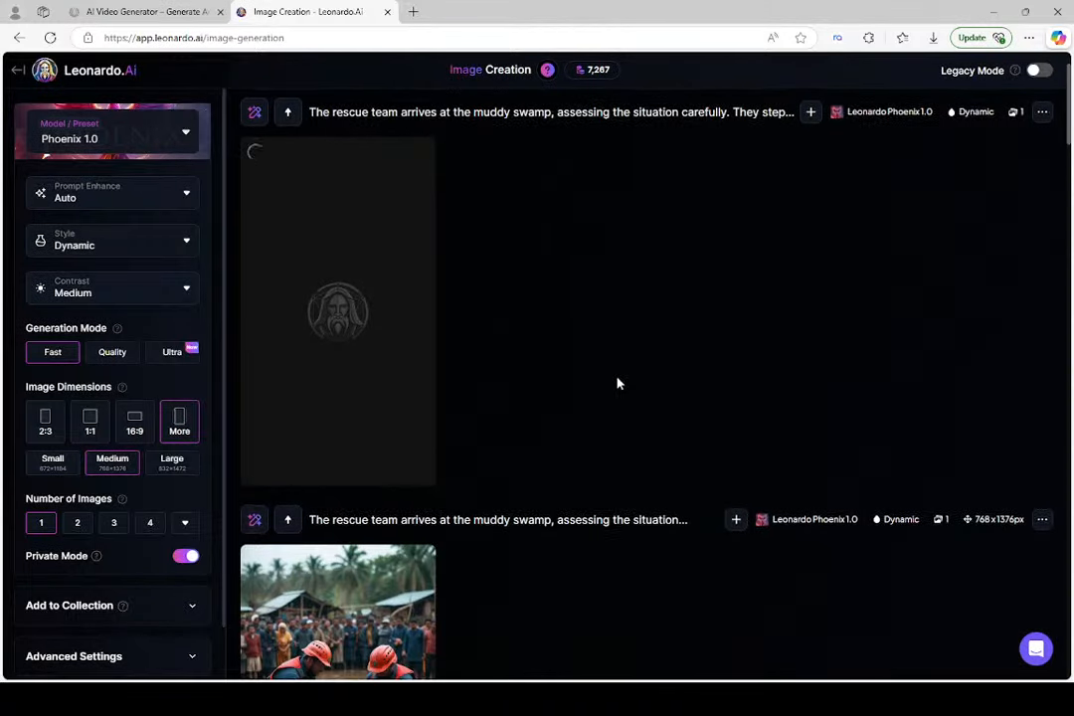
{"action": "scroll", "coordinate": [617, 381], "scroll_direction": "down", "scroll_amount": 1}
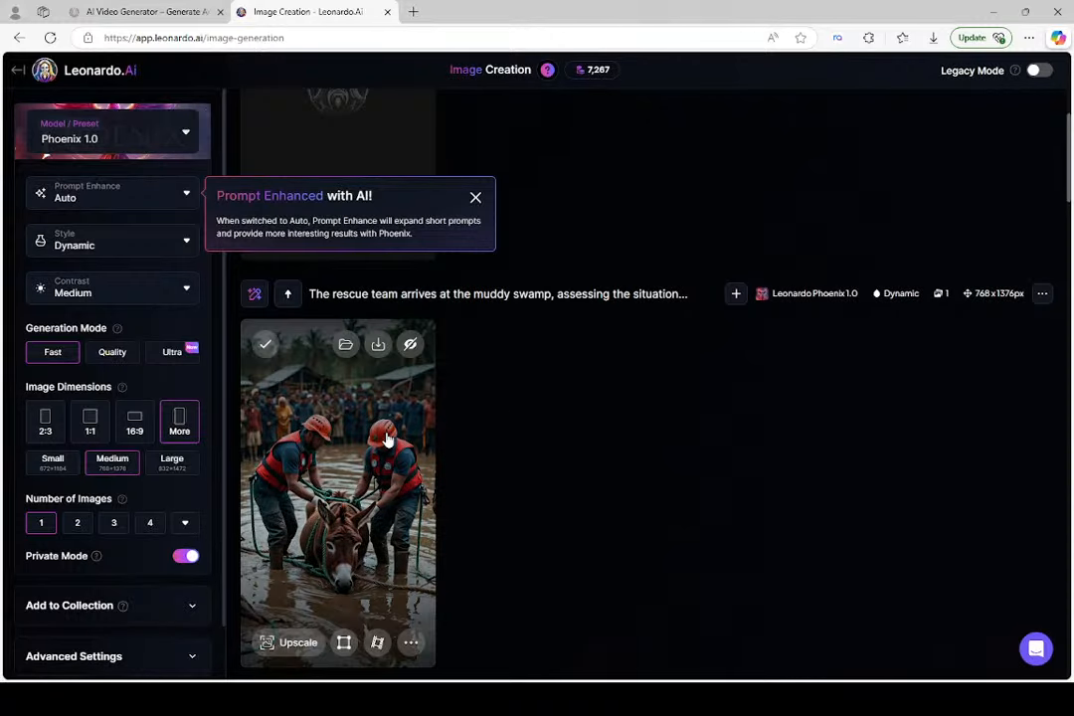
{"action": "scroll", "coordinate": [388, 437], "scroll_direction": "up", "scroll_amount": 1}
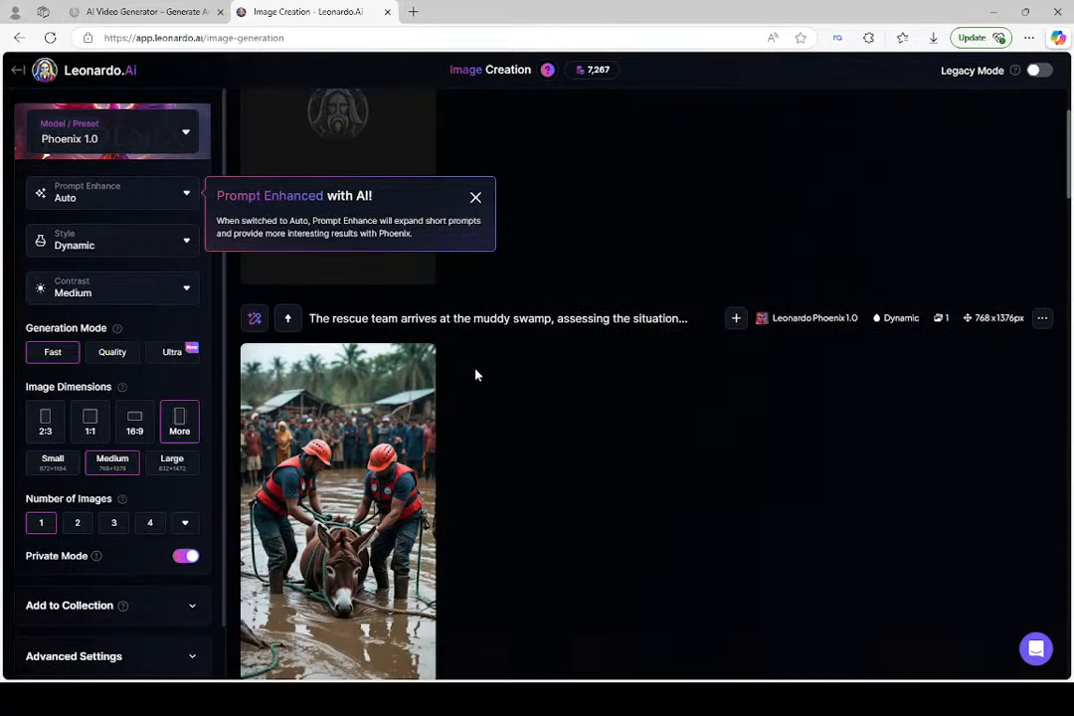
{"action": "scroll", "coordinate": [474, 372], "scroll_direction": "up", "scroll_amount": 1}
{"action": "scroll", "coordinate": [476, 375], "scroll_direction": "up", "scroll_amount": 2}
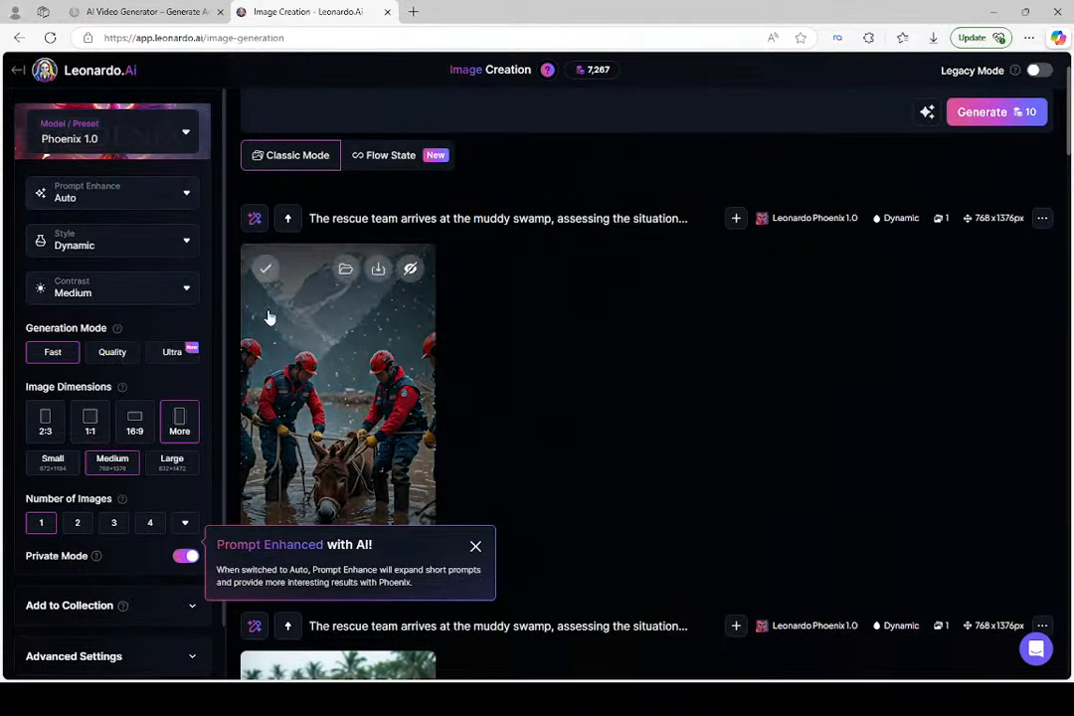
{"action": "left_click", "coordinate": [187, 201]}
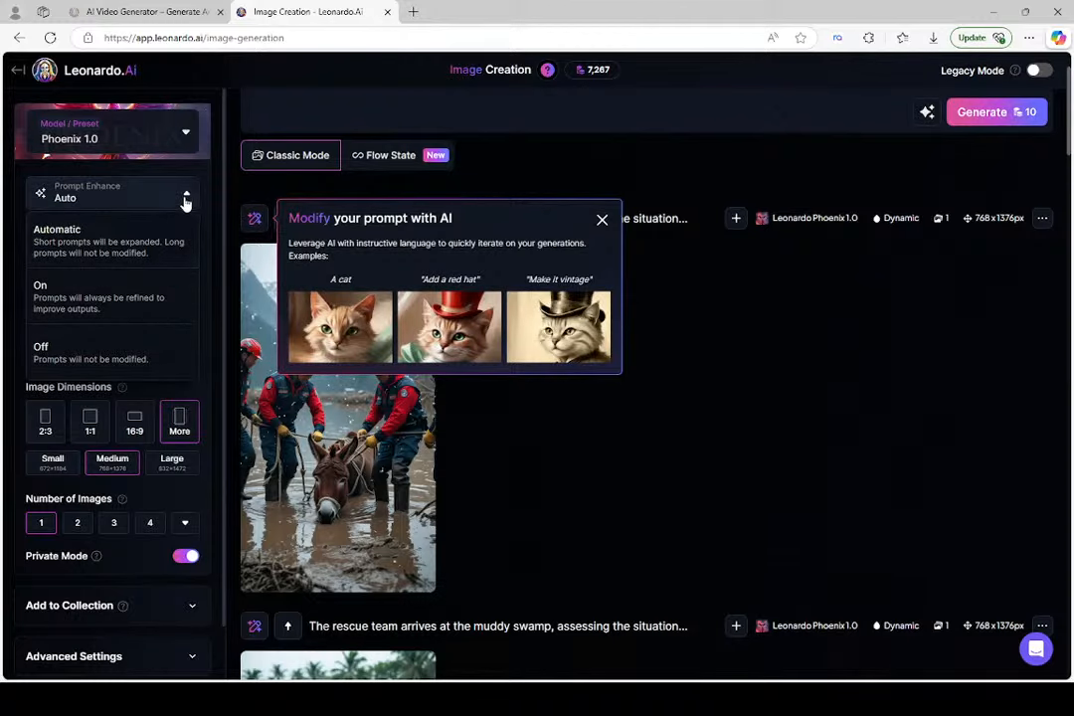
{"action": "left_click", "coordinate": [185, 202]}
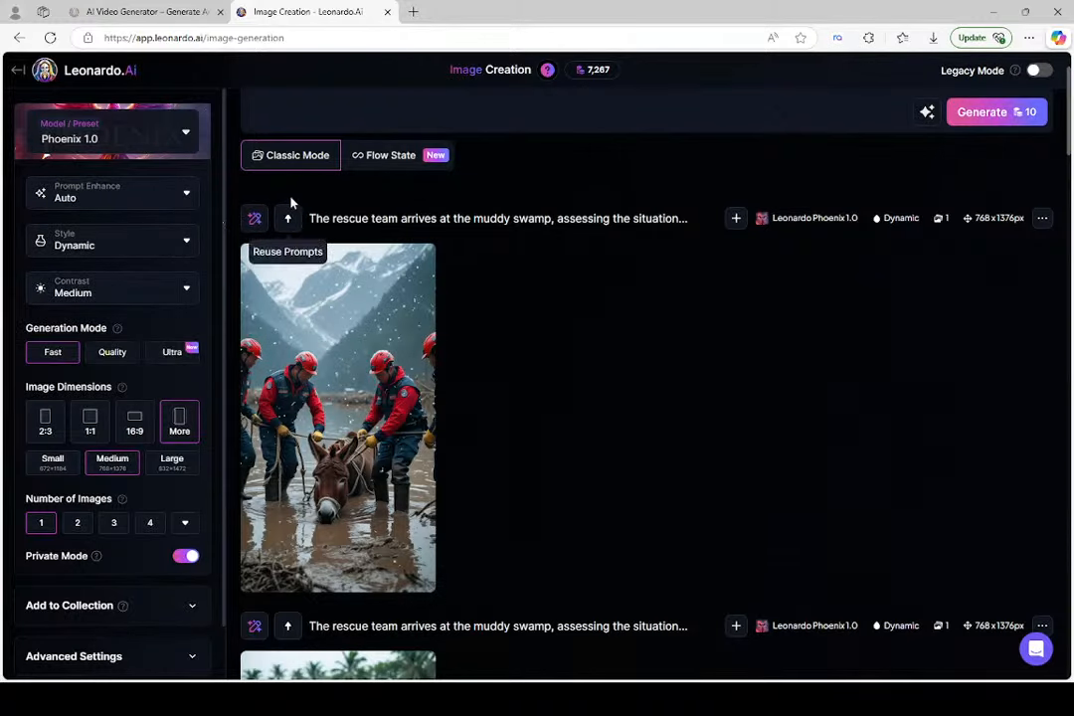
Open the full list of Image Guidance reference types, read through the options and close it without choosing one
{"action": "scroll", "coordinate": [326, 198], "scroll_direction": "up", "scroll_amount": 2}
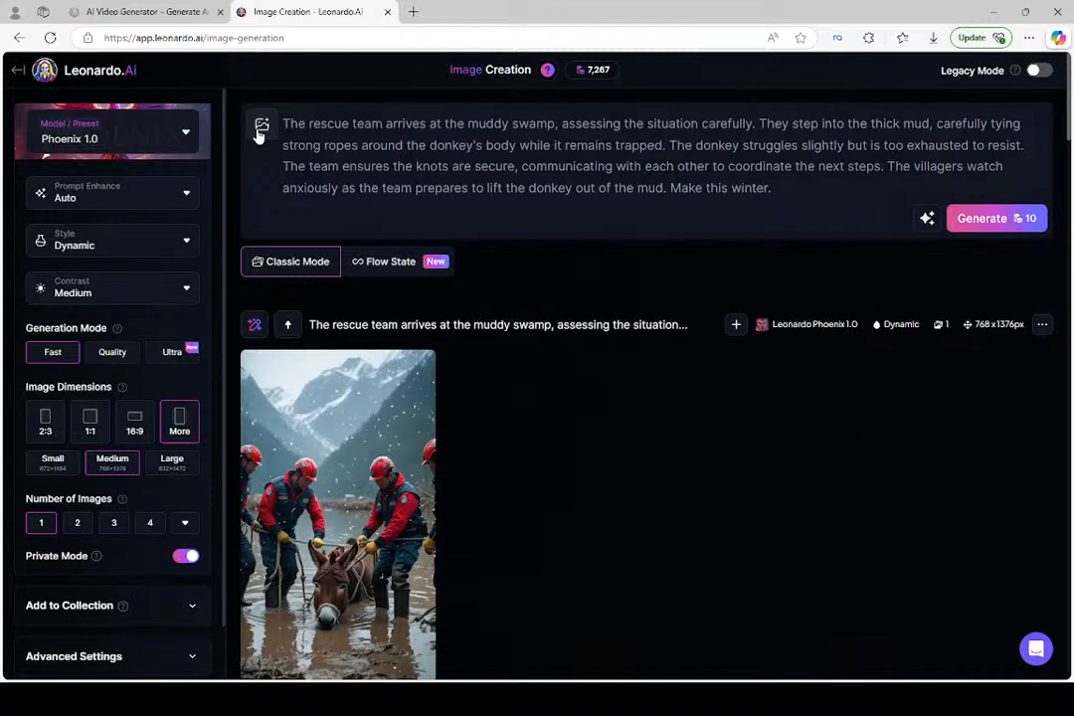
{"action": "left_click", "coordinate": [260, 129]}
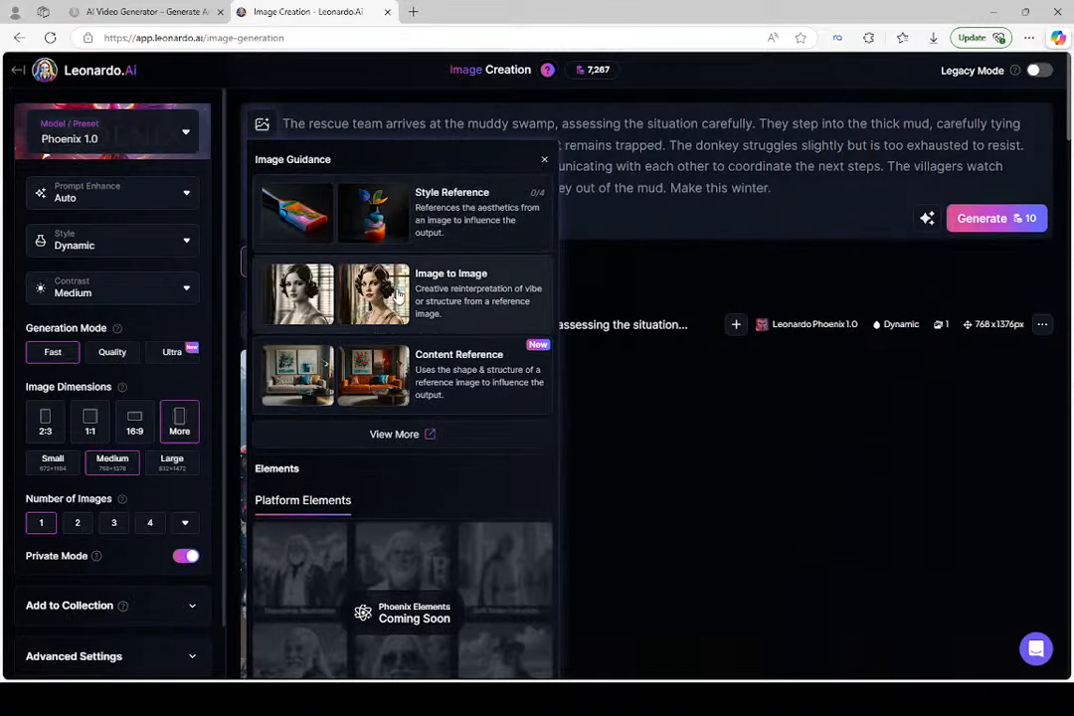
{"action": "left_click", "coordinate": [390, 435]}
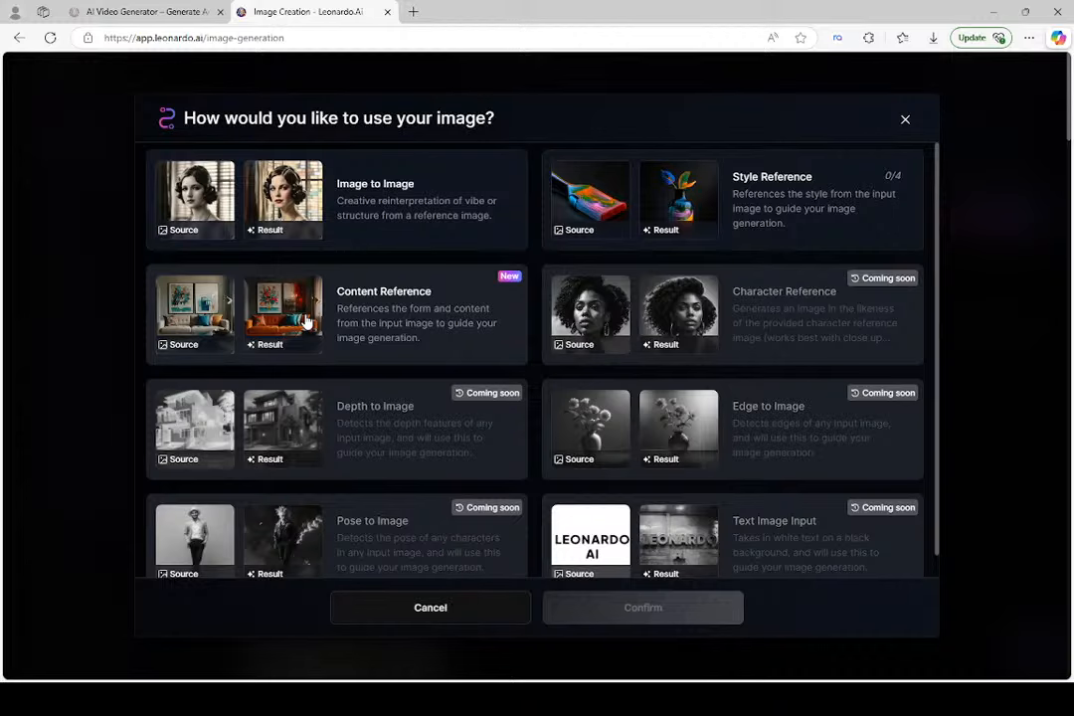
{"action": "scroll", "coordinate": [352, 316], "scroll_direction": "down", "scroll_amount": 1}
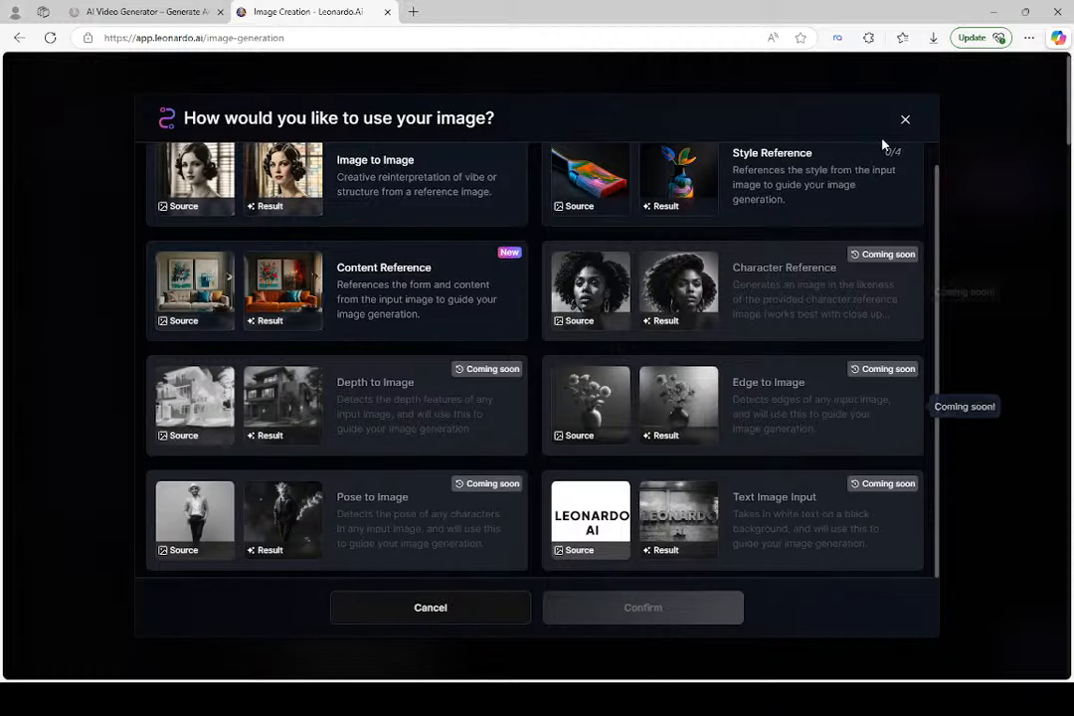
{"action": "left_click", "coordinate": [905, 121]}
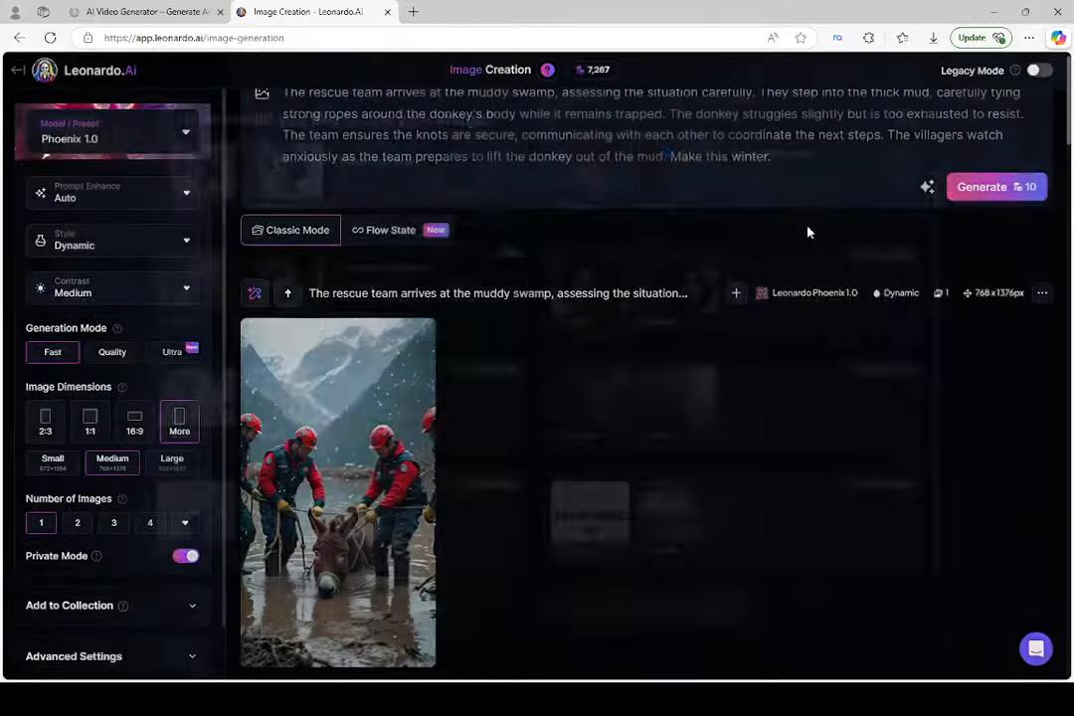
Examine the snowy mountain rescue image against the original village version, checking both against the prompt text
{"action": "scroll", "coordinate": [656, 392], "scroll_direction": "down", "scroll_amount": 3}
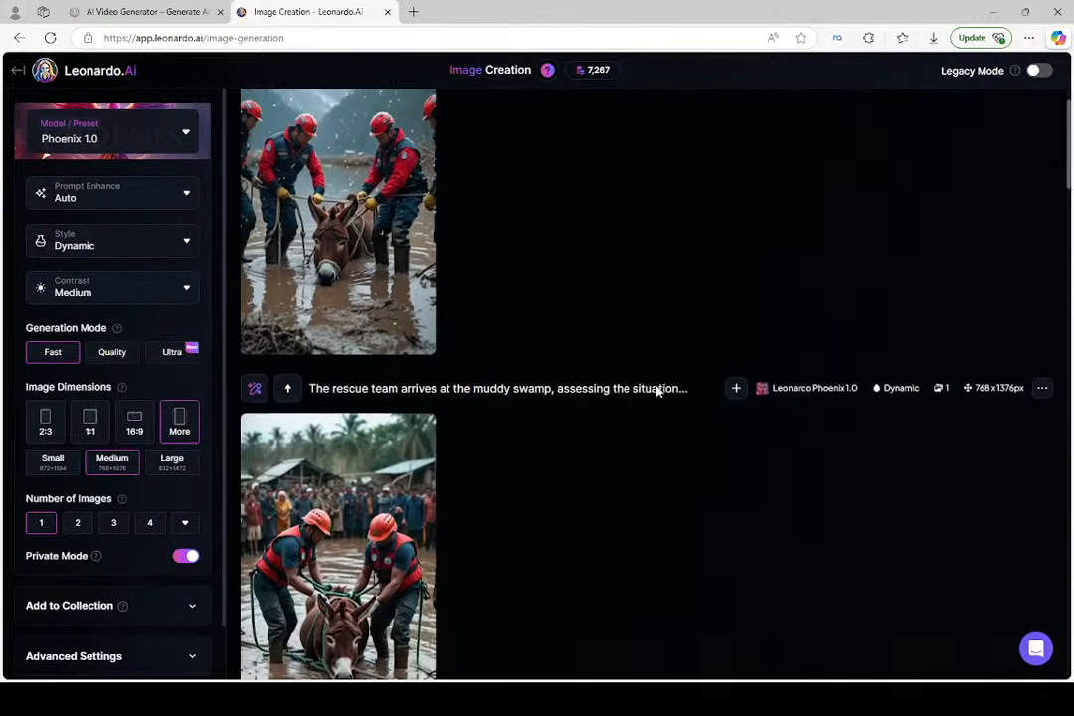
{"action": "scroll", "coordinate": [518, 308], "scroll_direction": "up", "scroll_amount": 2}
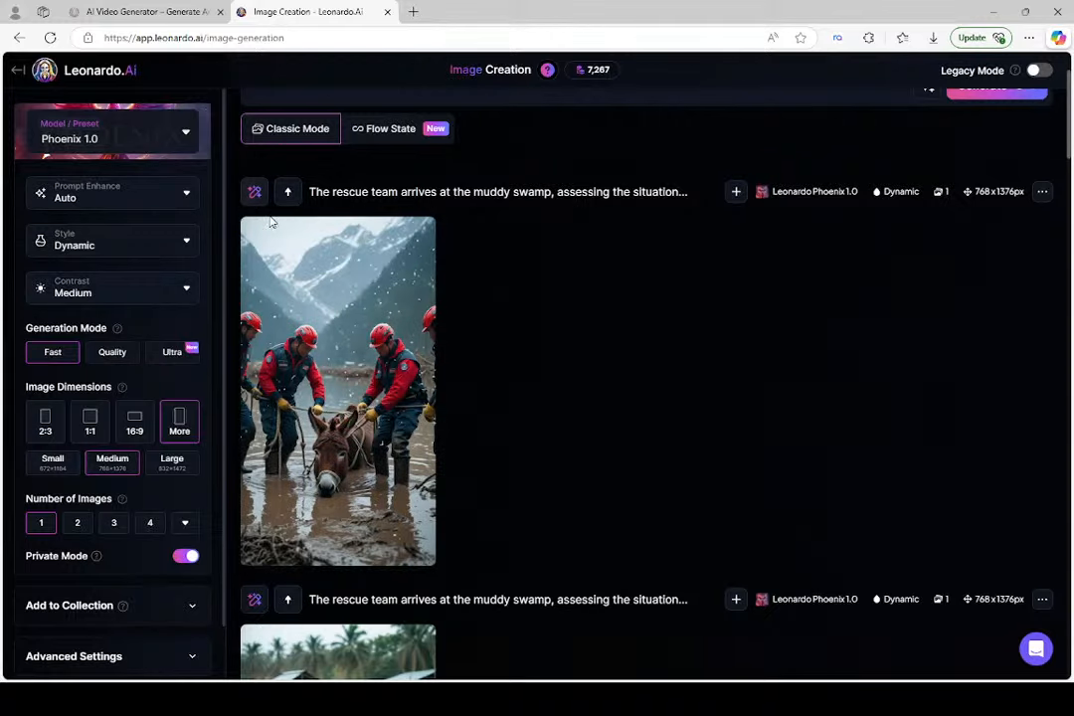
{"action": "scroll", "coordinate": [303, 338], "scroll_direction": "down", "scroll_amount": 2}
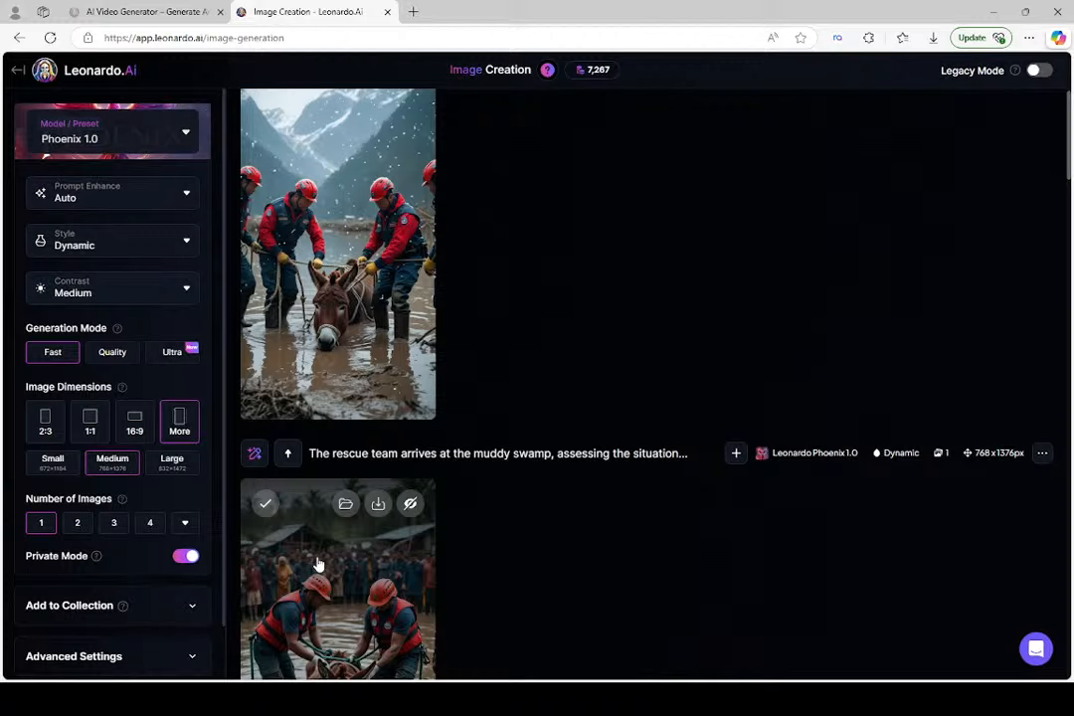
{"action": "scroll", "coordinate": [355, 311], "scroll_direction": "up", "scroll_amount": 1}
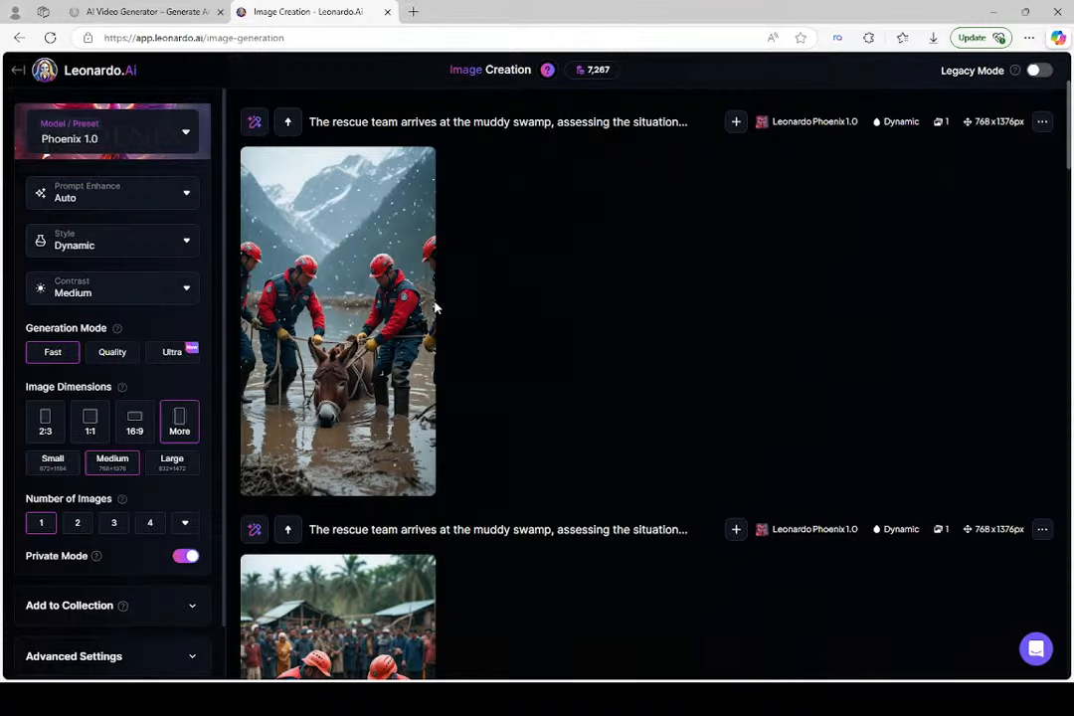
{"action": "mouse_move", "coordinate": [400, 298]}
{"action": "scroll", "coordinate": [491, 295], "scroll_direction": "down", "scroll_amount": 1}
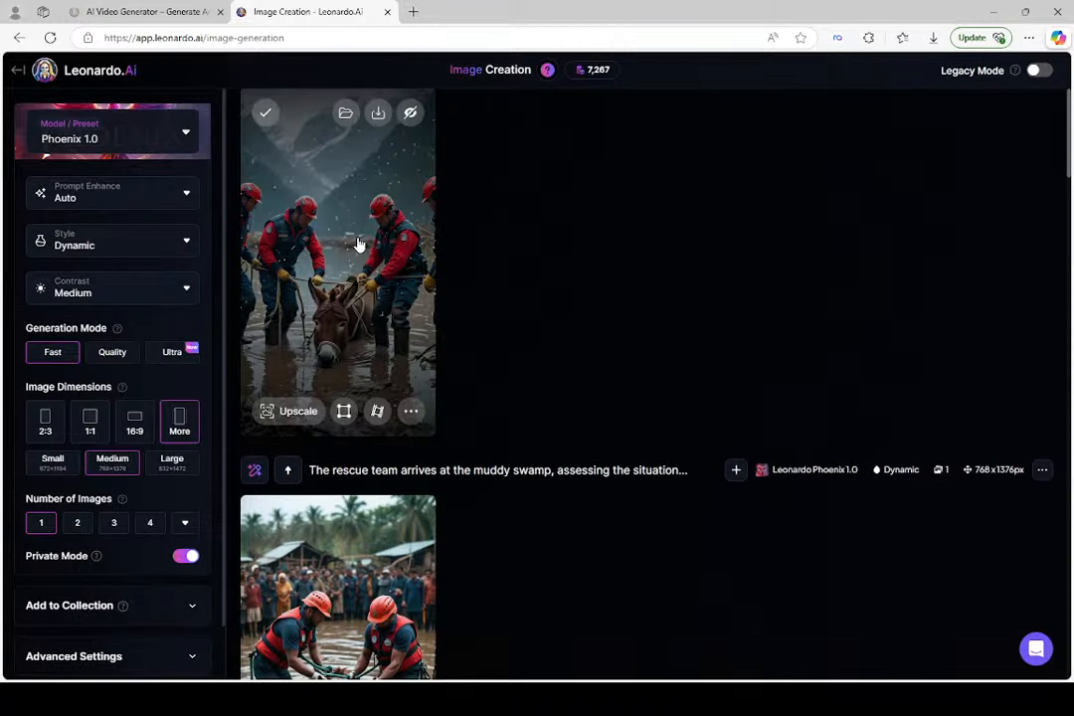
{"action": "scroll", "coordinate": [357, 243], "scroll_direction": "up", "scroll_amount": 2}
{"action": "scroll", "coordinate": [442, 172], "scroll_direction": "up", "scroll_amount": 1}
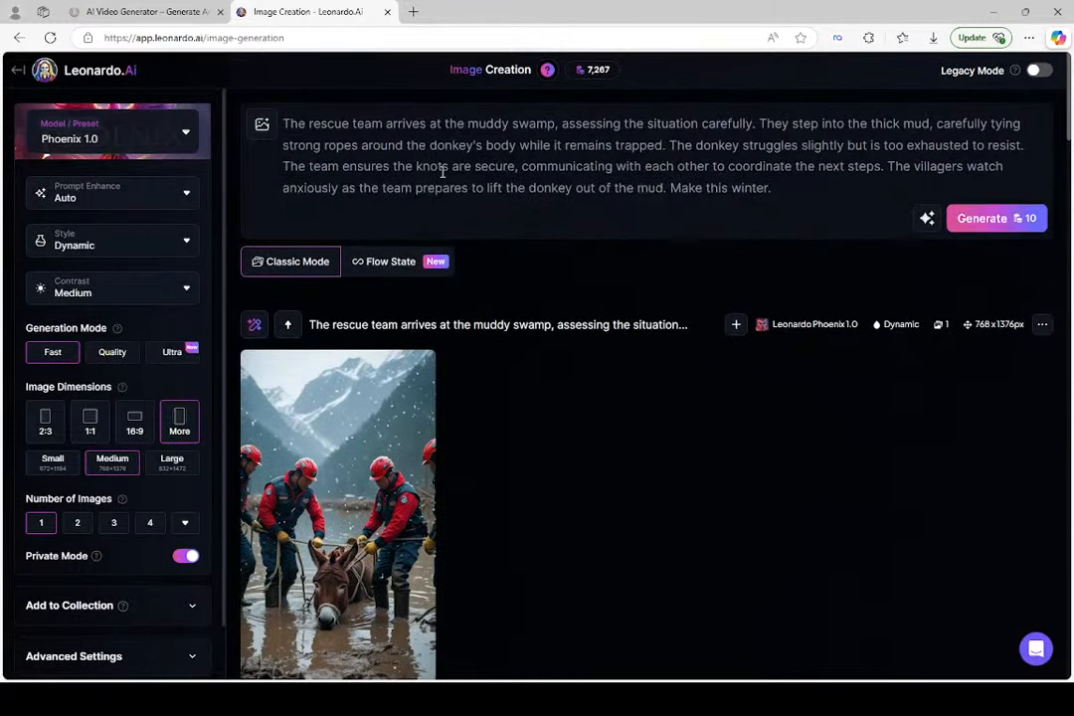
{"action": "scroll", "coordinate": [454, 196], "scroll_direction": "down", "scroll_amount": 2}
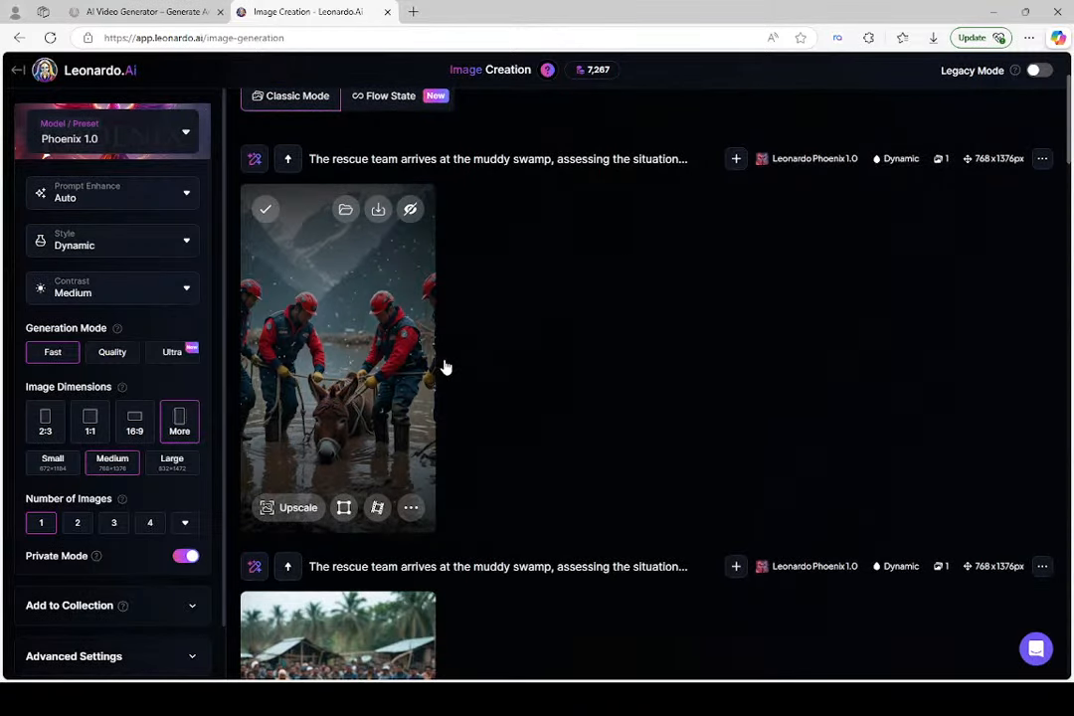
{"action": "scroll", "coordinate": [444, 367], "scroll_direction": "down", "scroll_amount": 3}
{"action": "scroll", "coordinate": [414, 458], "scroll_direction": "down", "scroll_amount": 3}
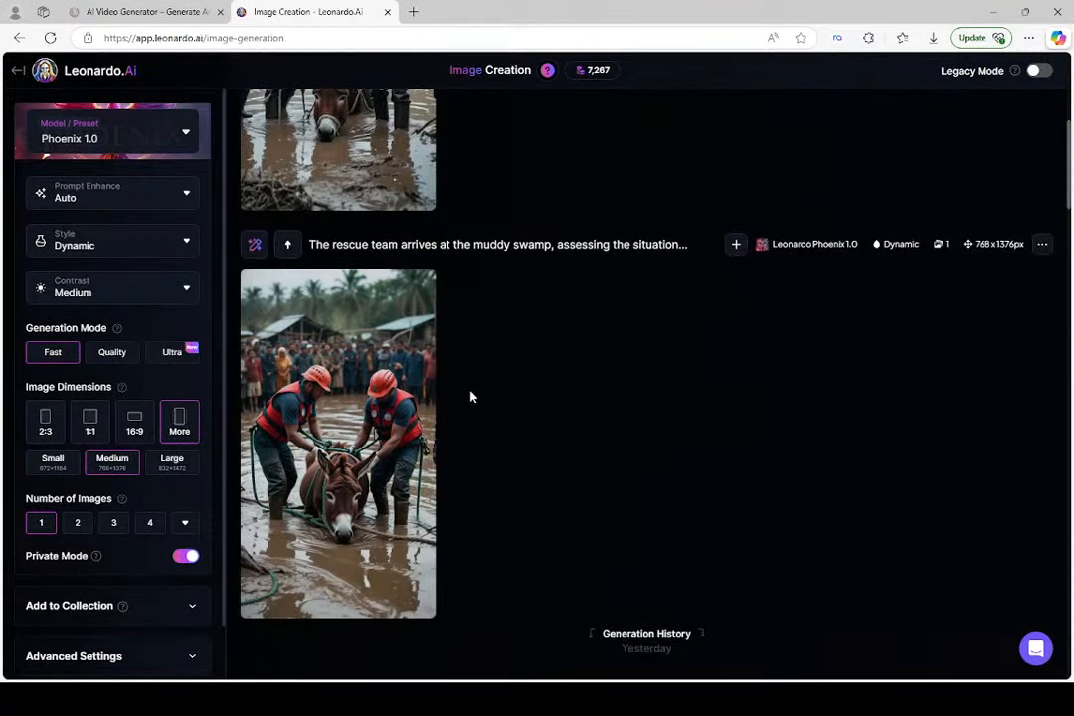
{"action": "scroll", "coordinate": [575, 268], "scroll_direction": "up", "scroll_amount": 2}
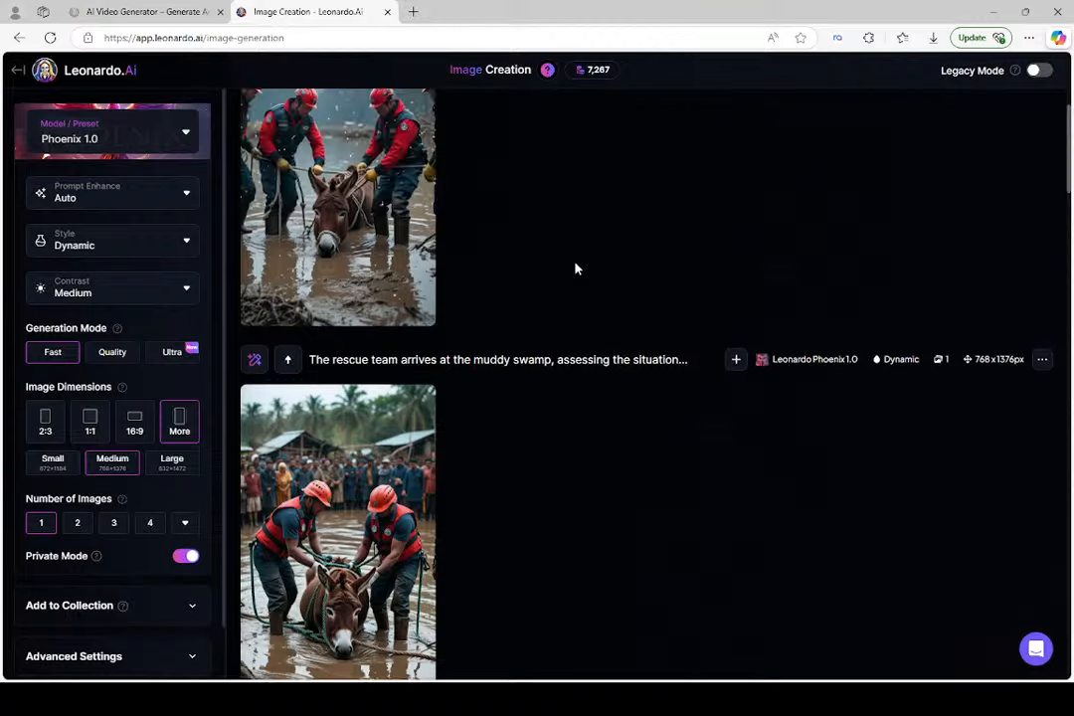
{"action": "scroll", "coordinate": [388, 271], "scroll_direction": "up", "scroll_amount": 2}
{"action": "scroll", "coordinate": [386, 272], "scroll_direction": "up", "scroll_amount": 3}
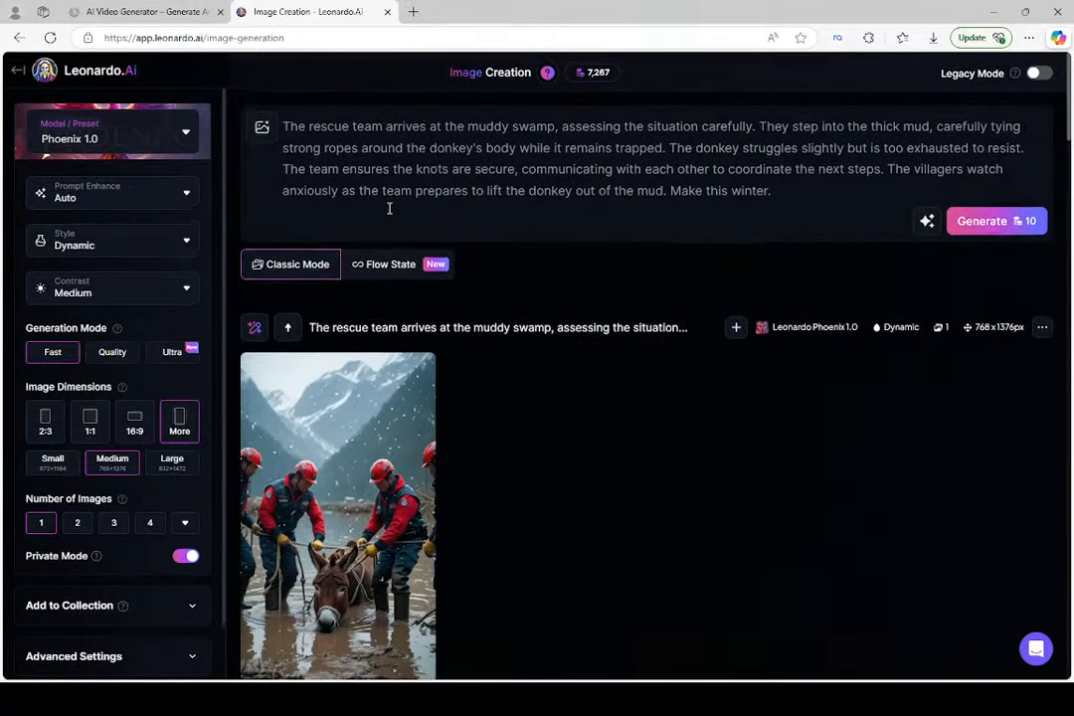
{"action": "scroll", "coordinate": [348, 201], "scroll_direction": "down", "scroll_amount": 2}
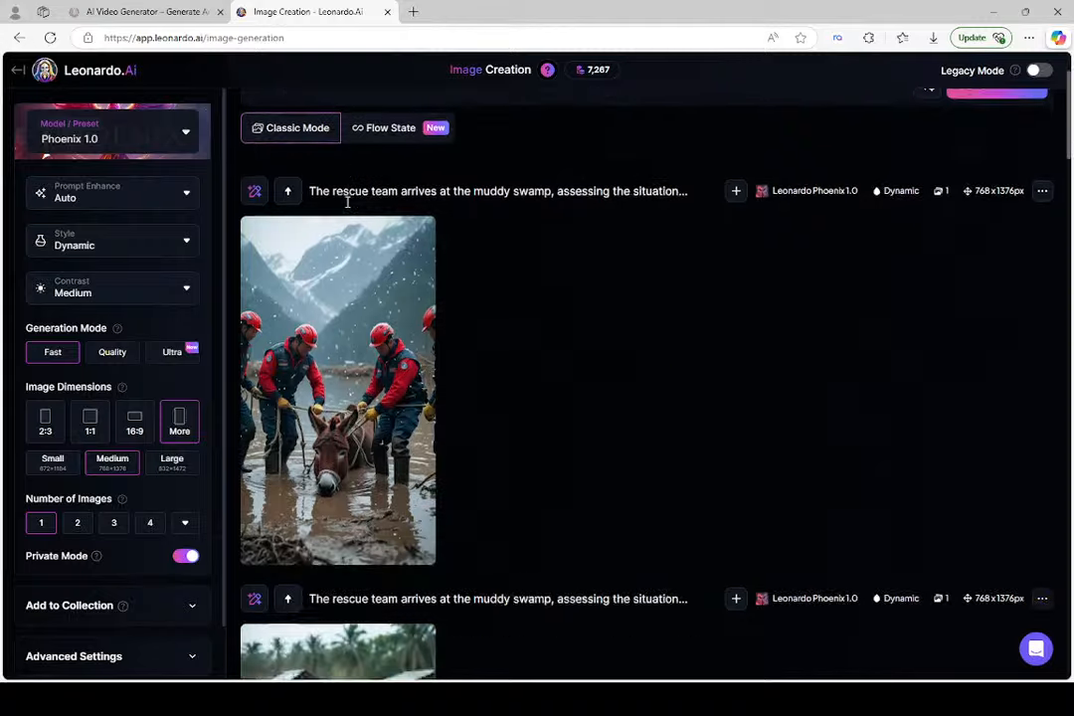
{"action": "scroll", "coordinate": [365, 247], "scroll_direction": "down", "scroll_amount": 1}
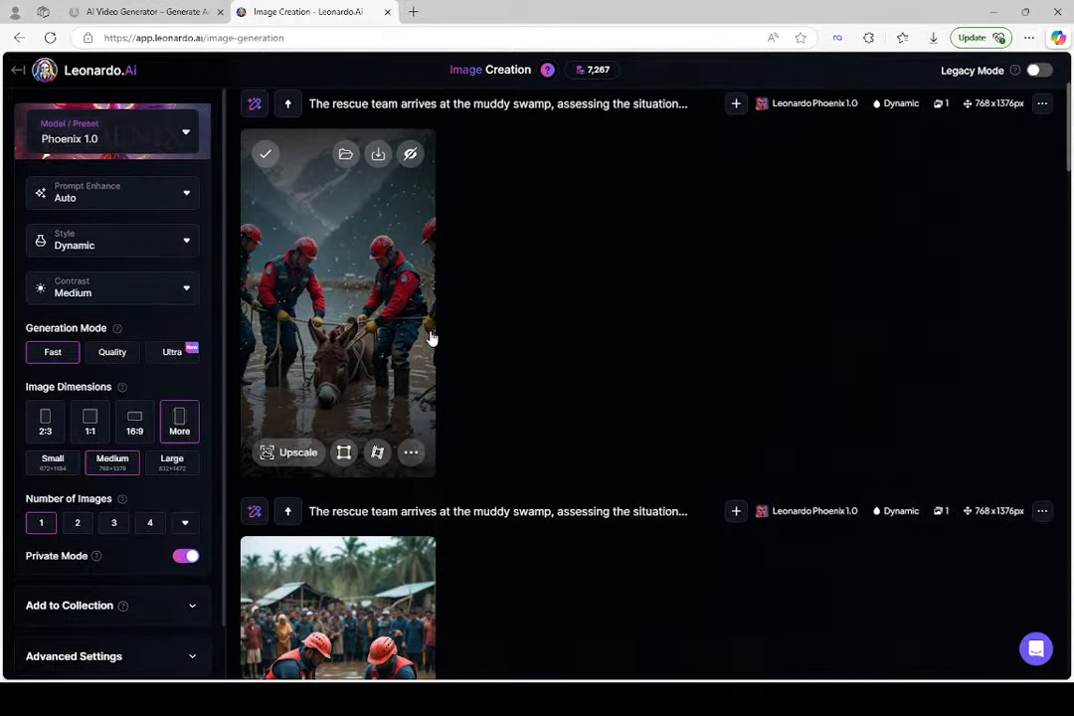
{"action": "scroll", "coordinate": [432, 338], "scroll_direction": "down", "scroll_amount": 4}
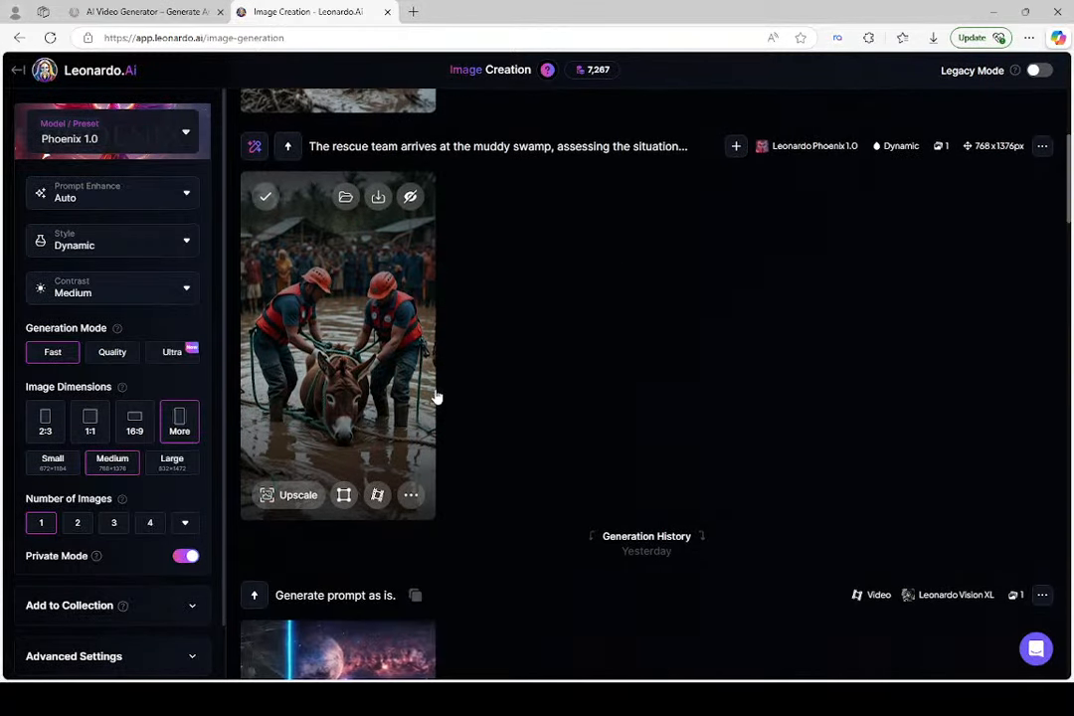
{"action": "scroll", "coordinate": [465, 307], "scroll_direction": "up", "scroll_amount": 2}
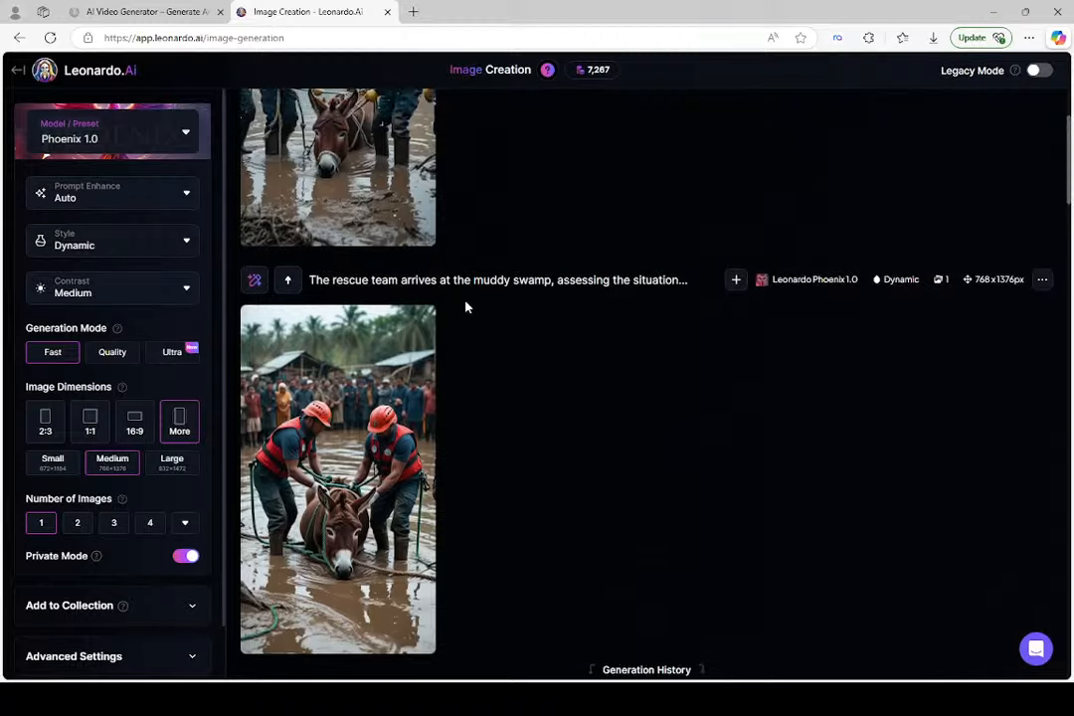
{"action": "scroll", "coordinate": [537, 280], "scroll_direction": "up", "scroll_amount": 3}
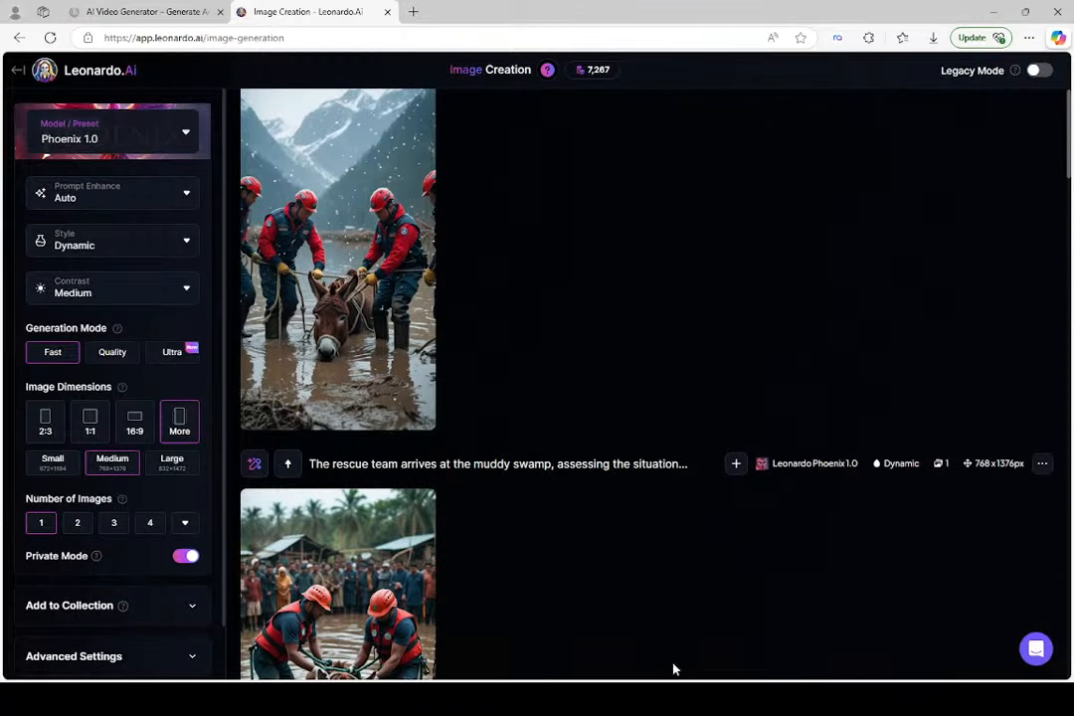